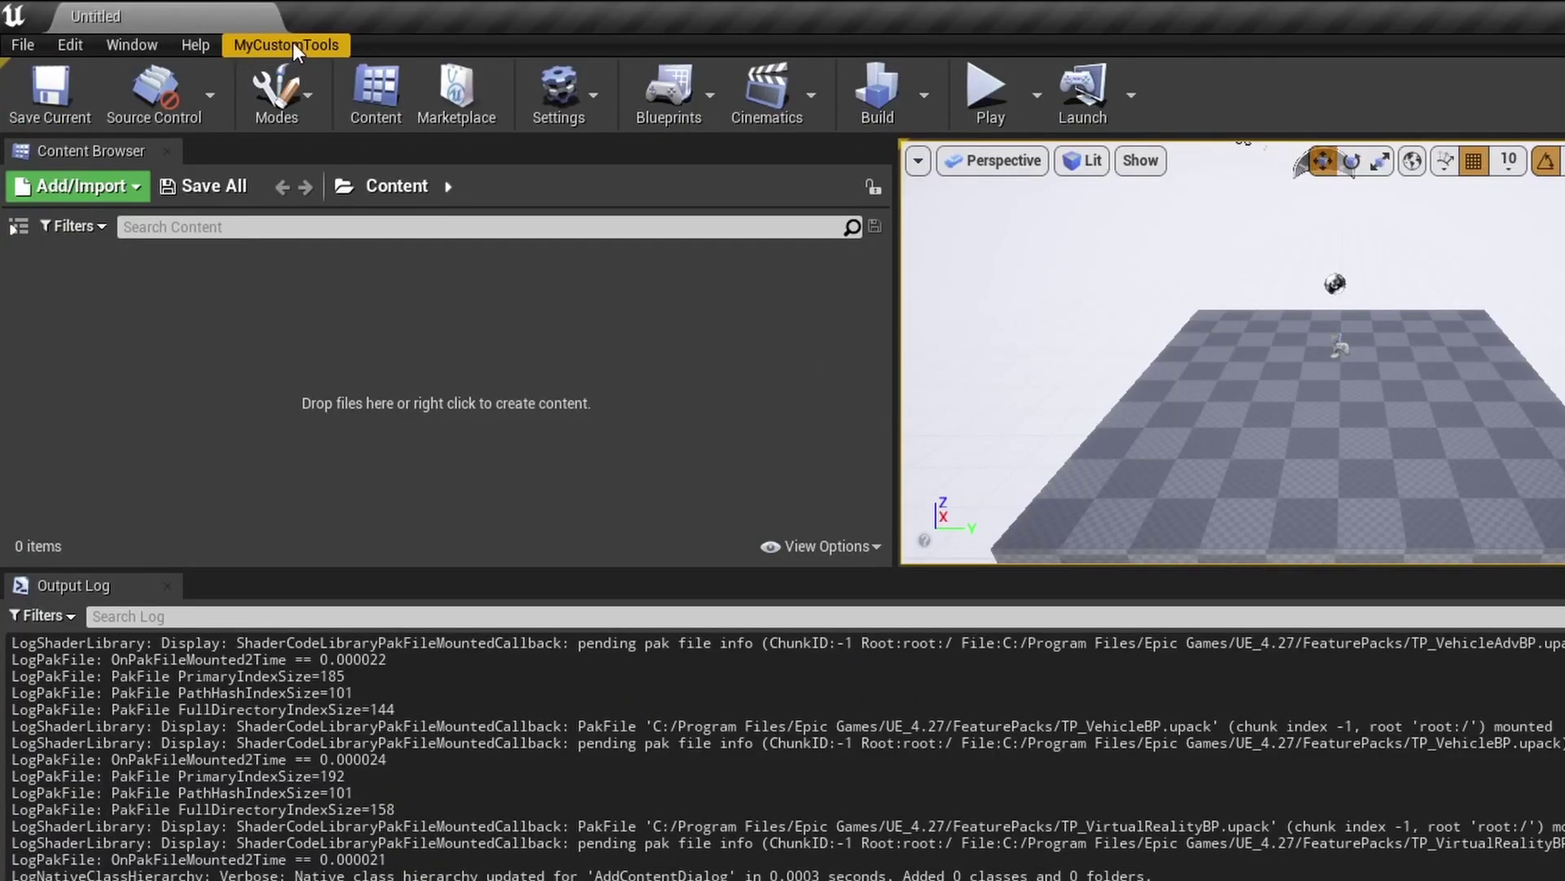
Step: Run MyCustomTools > YourMenuItemName to open the Unreal Button Window, then move it left
{"action": "left_click", "coordinate": [318, 42]}
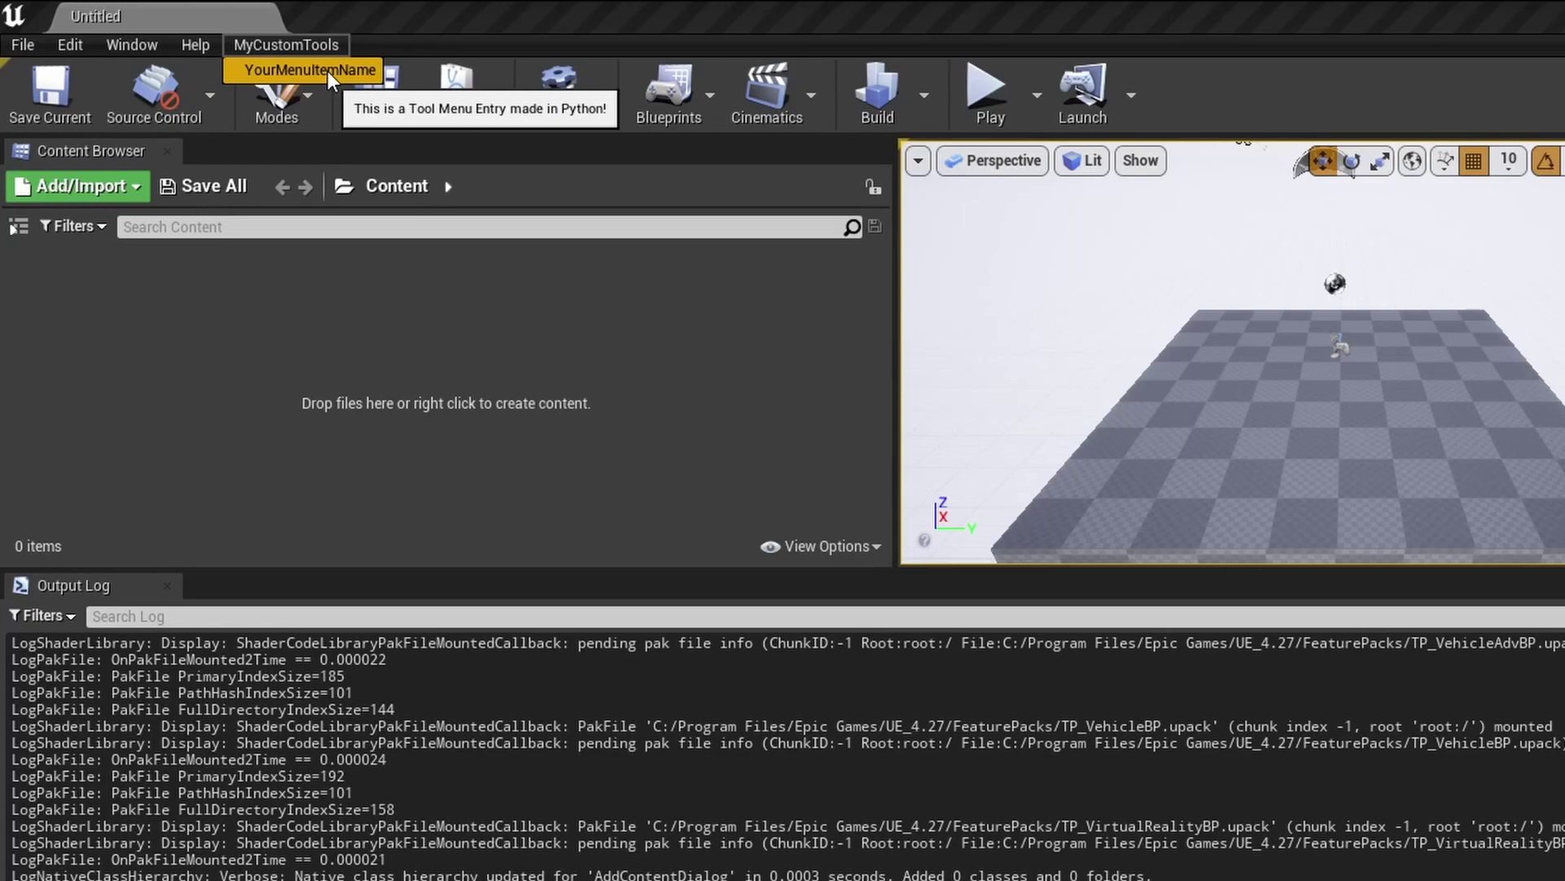
{"action": "left_click", "coordinate": [326, 71]}
{"action": "left_click_drag", "start_coordinate": [1133, 346], "coordinate": [1461, 441]}
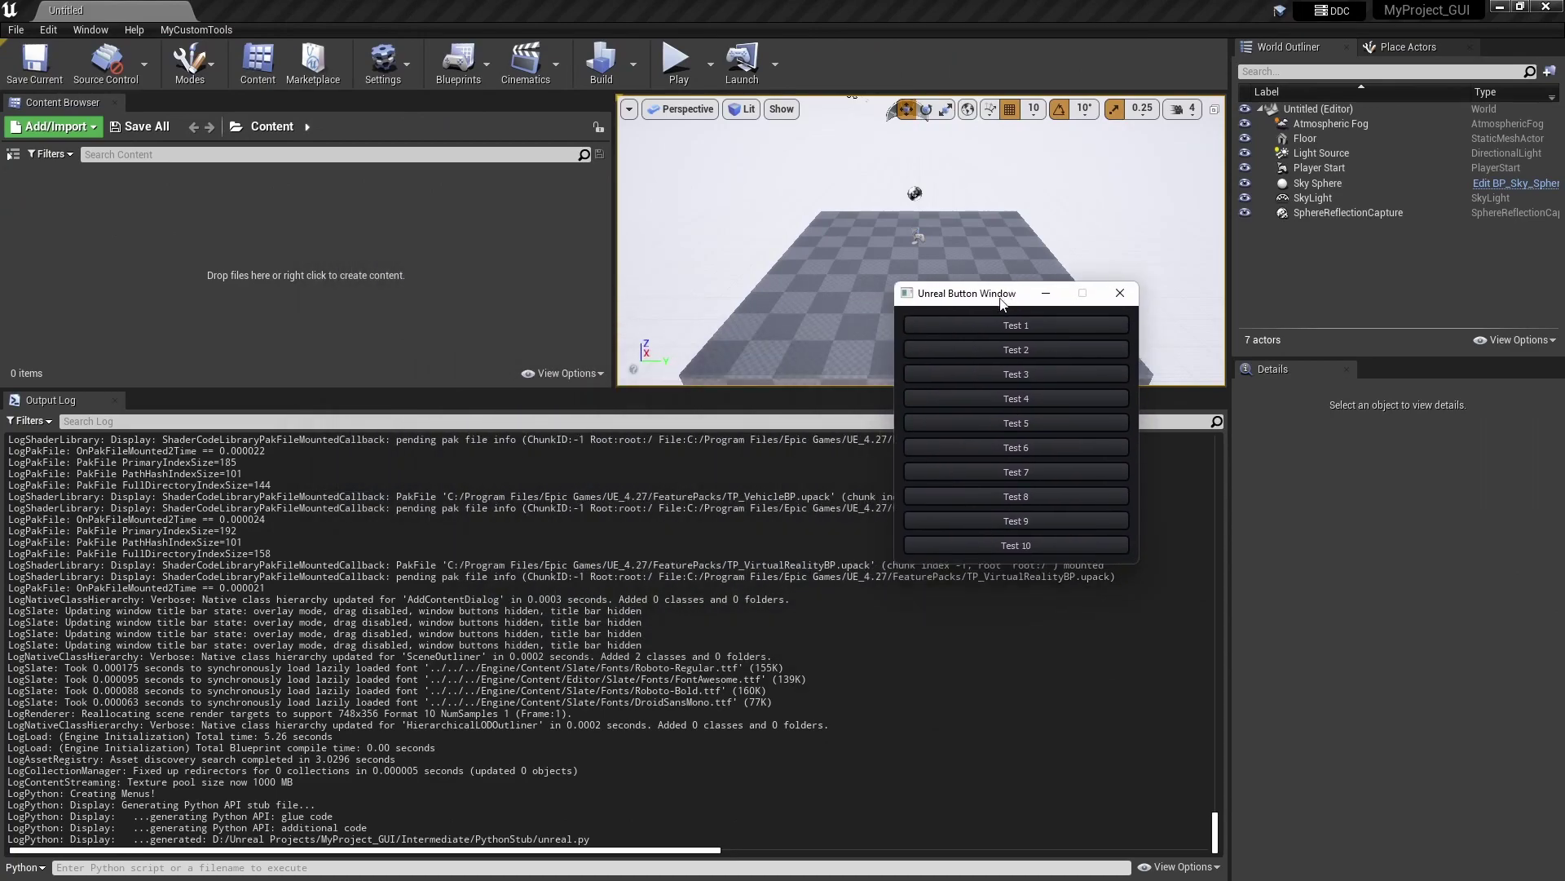
Step: Clear the Output Log and move the button window down and to the left
{"action": "right_click", "coordinate": [657, 540]}
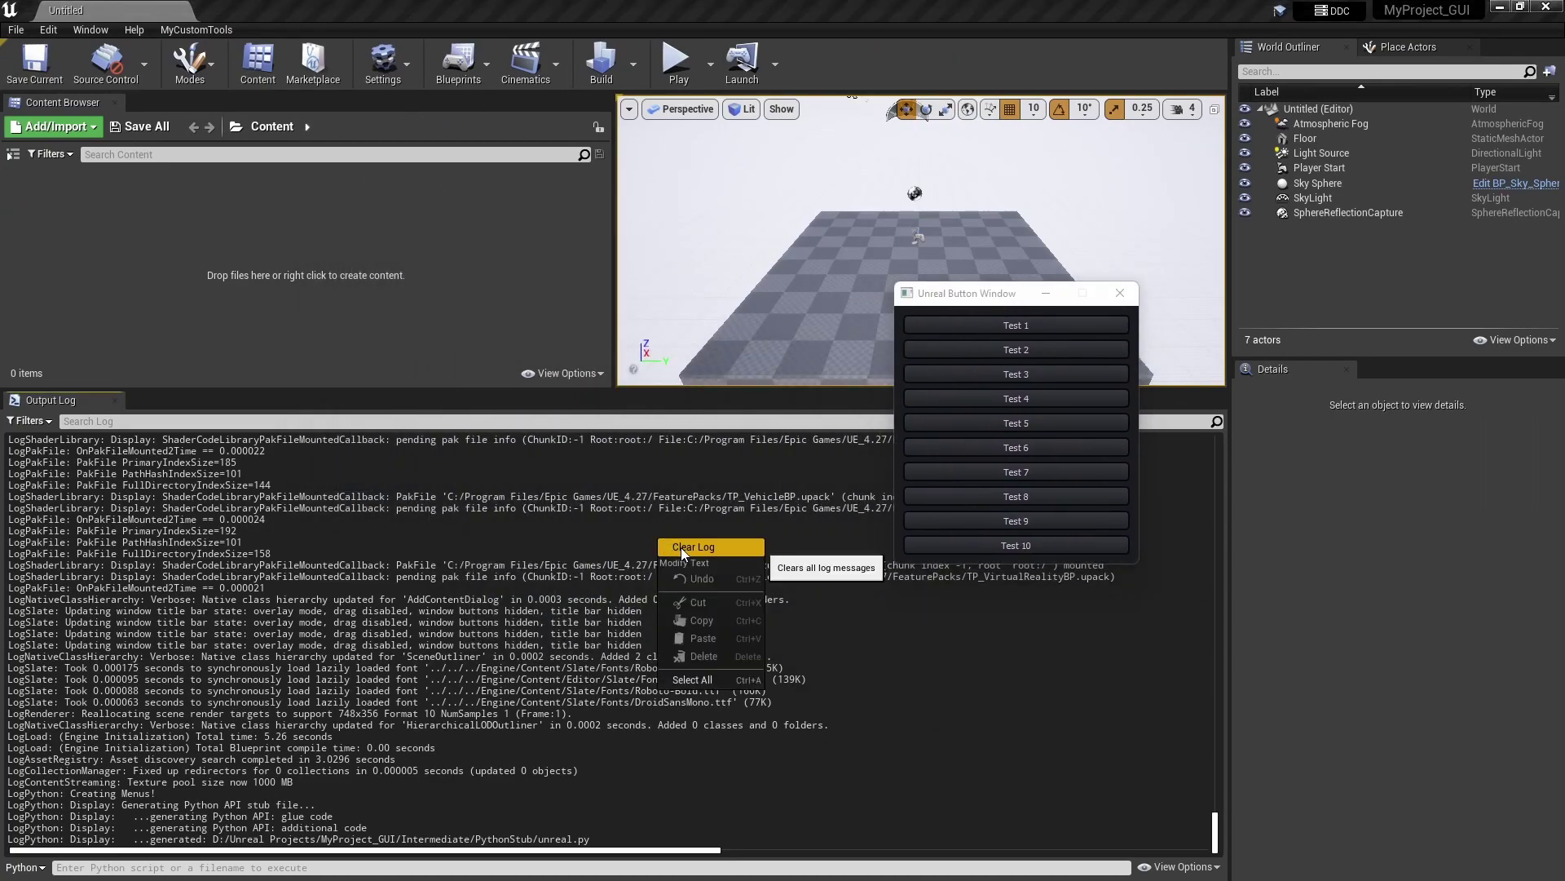
{"action": "left_click", "coordinate": [682, 546]}
{"action": "left_click_drag", "start_coordinate": [977, 302], "coordinate": [902, 467]}
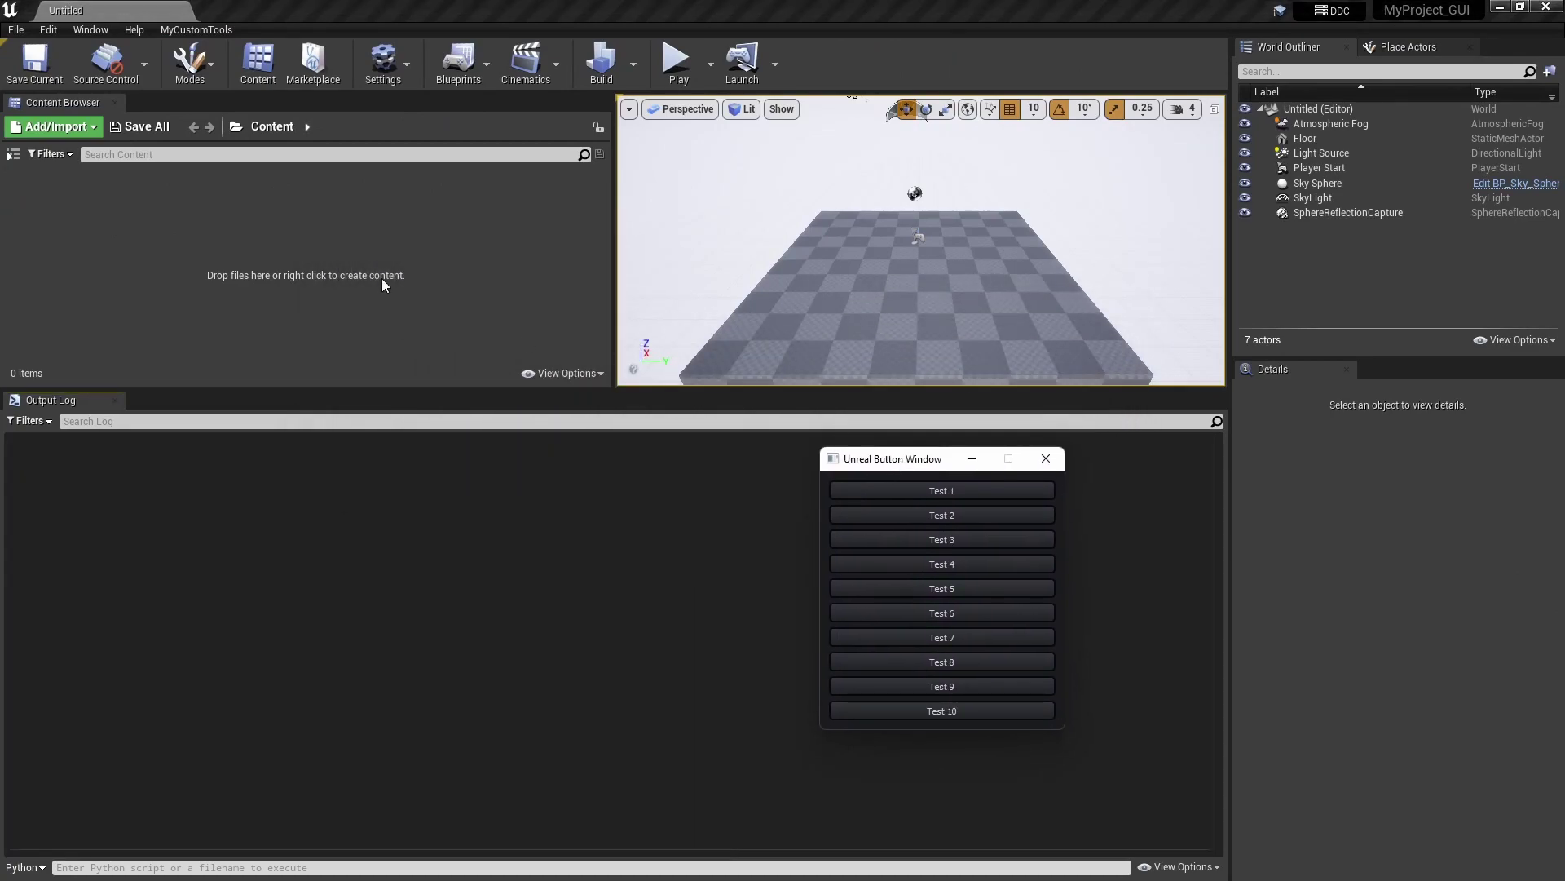
{"action": "left_click", "coordinate": [208, 36]}
{"action": "left_click", "coordinate": [208, 47]}
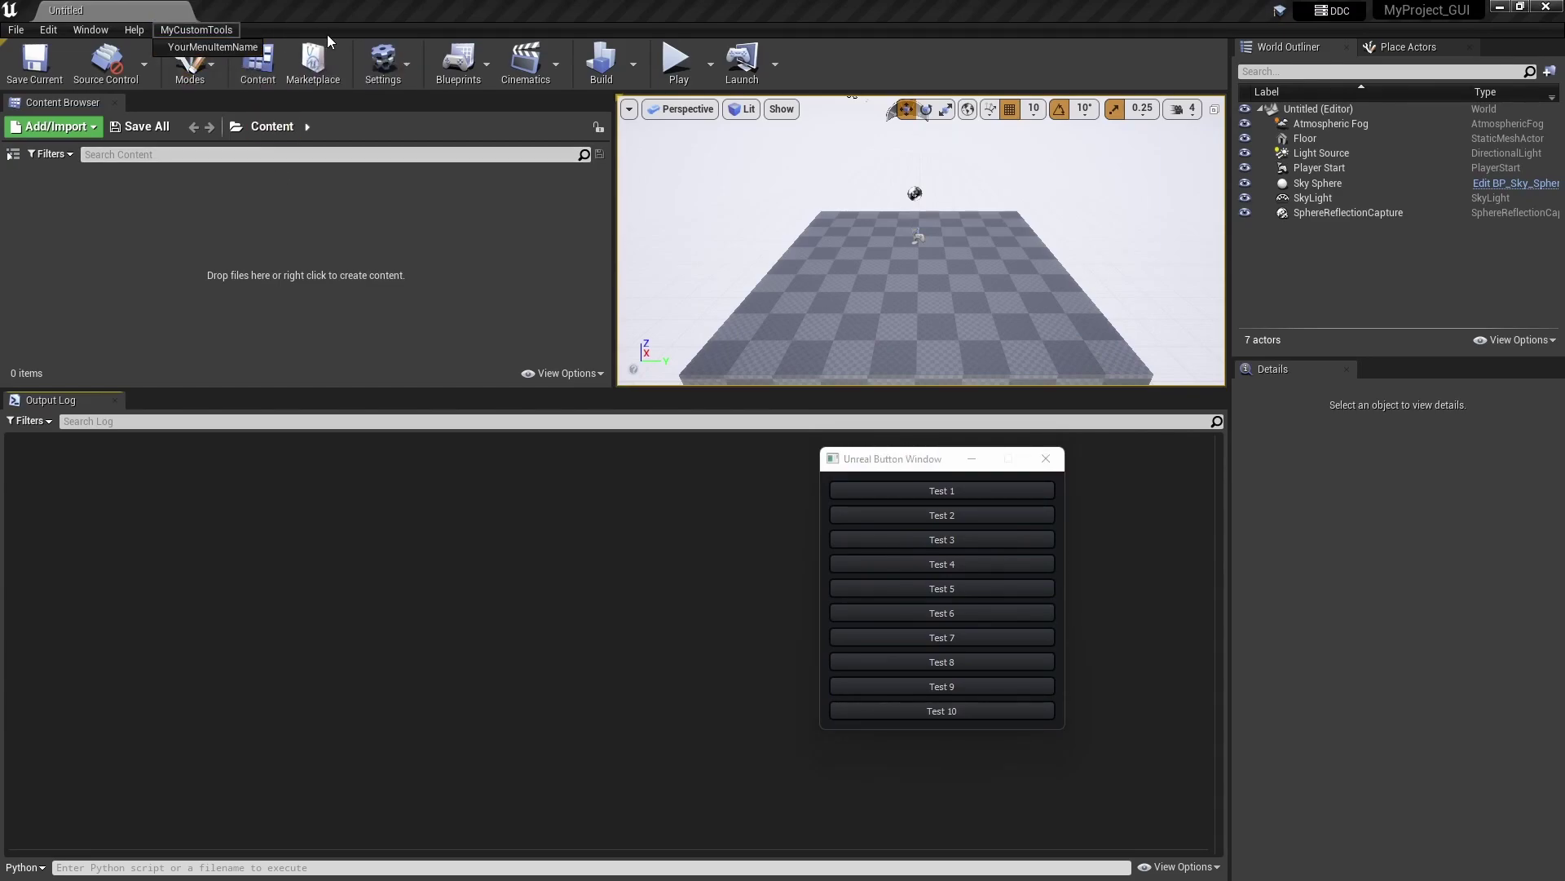
Step: Click buttons Test 1 through Test 10 so each logs a 'Clicked Test' message
{"action": "left_click", "coordinate": [917, 493]}
{"action": "left_click", "coordinate": [917, 516]}
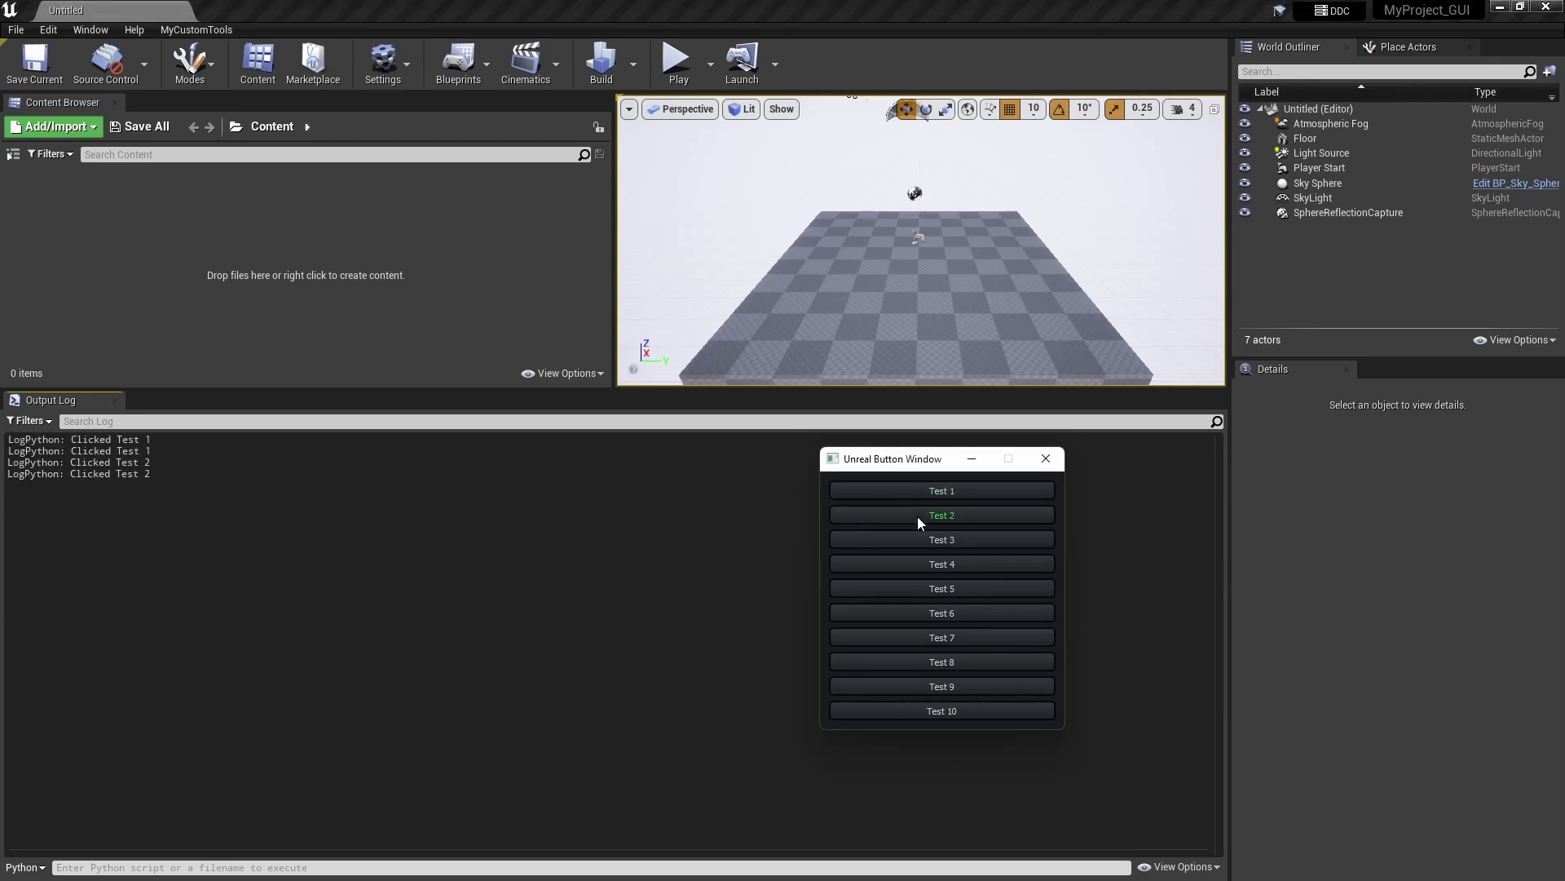
{"action": "left_click", "coordinate": [923, 545]}
{"action": "left_click", "coordinate": [925, 565]}
{"action": "left_click", "coordinate": [931, 589]}
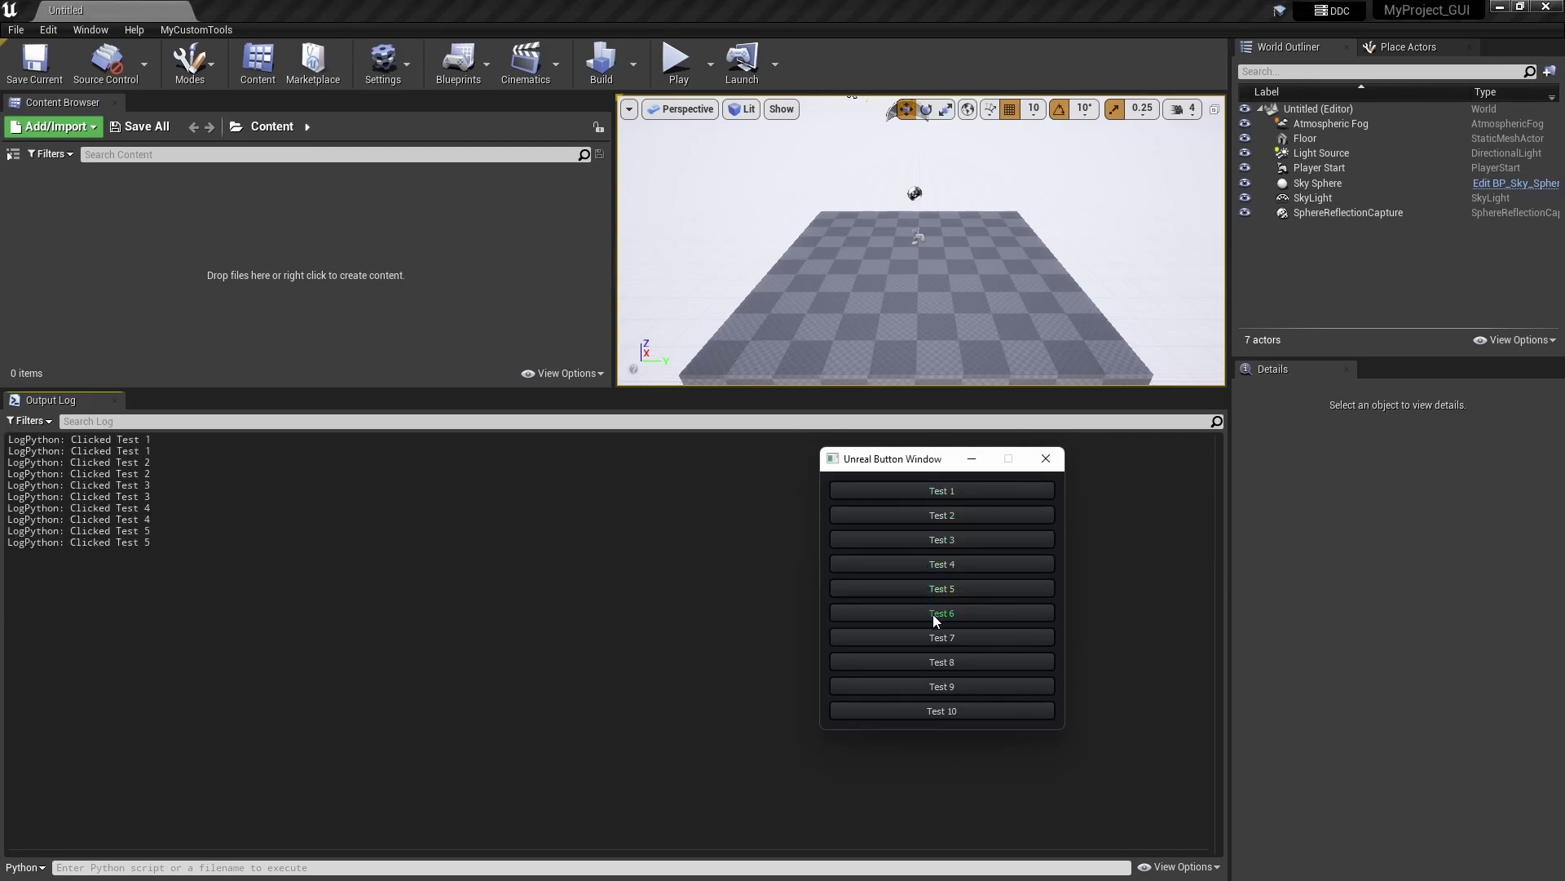
{"action": "left_click", "coordinate": [933, 613]}
{"action": "left_click", "coordinate": [938, 640]}
{"action": "left_click", "coordinate": [939, 665]}
{"action": "left_click", "coordinate": [940, 689]}
{"action": "left_click", "coordinate": [942, 707]}
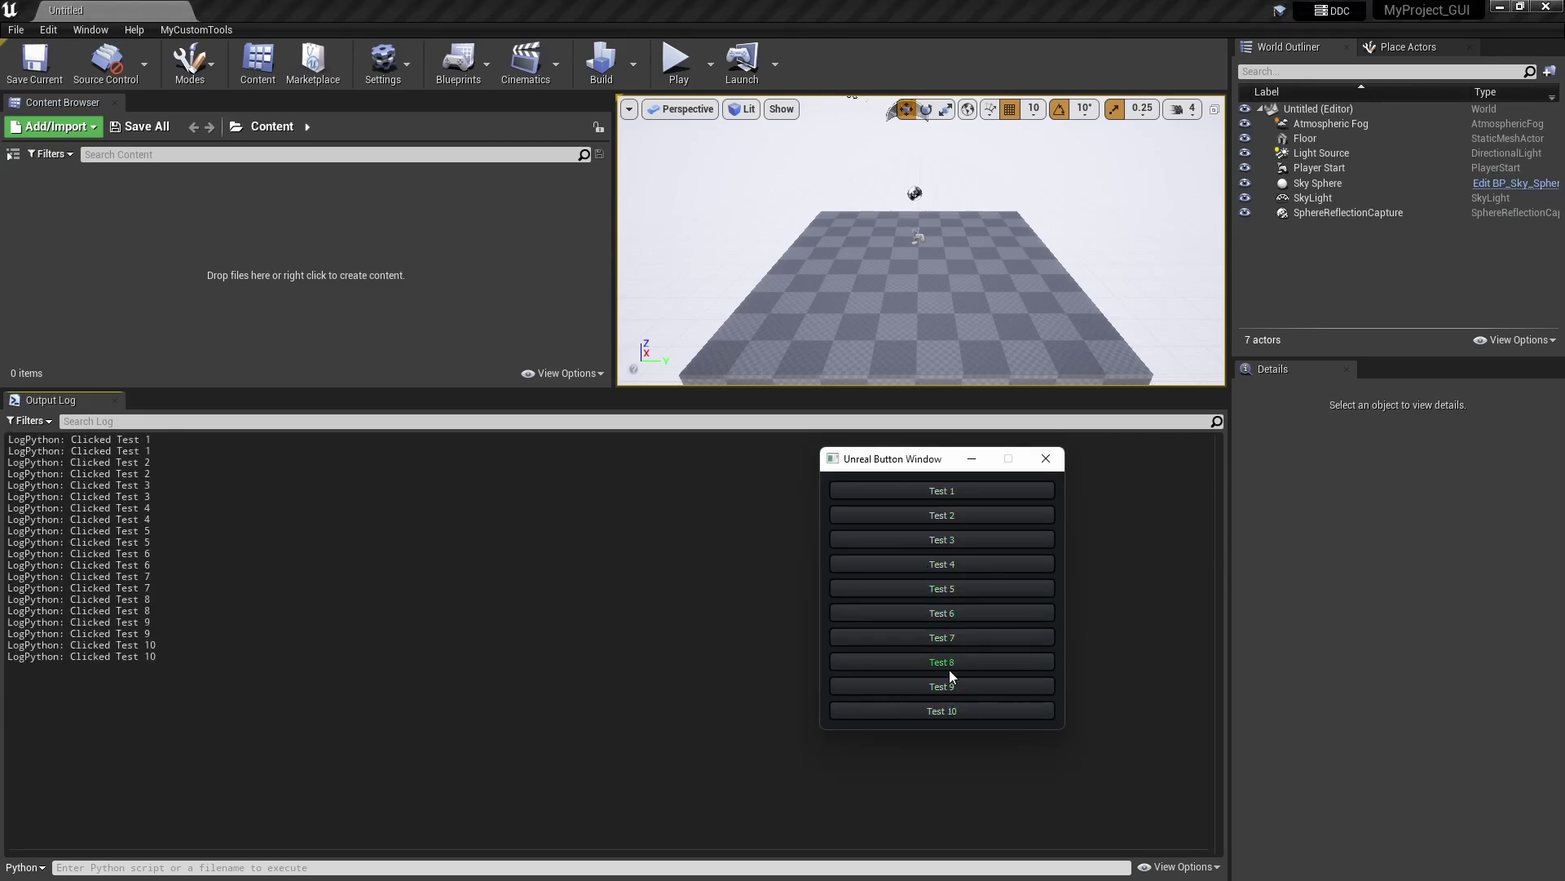
Step: Reopen a fresh Unreal Button Window and then close it
{"action": "left_click", "coordinate": [1050, 461]}
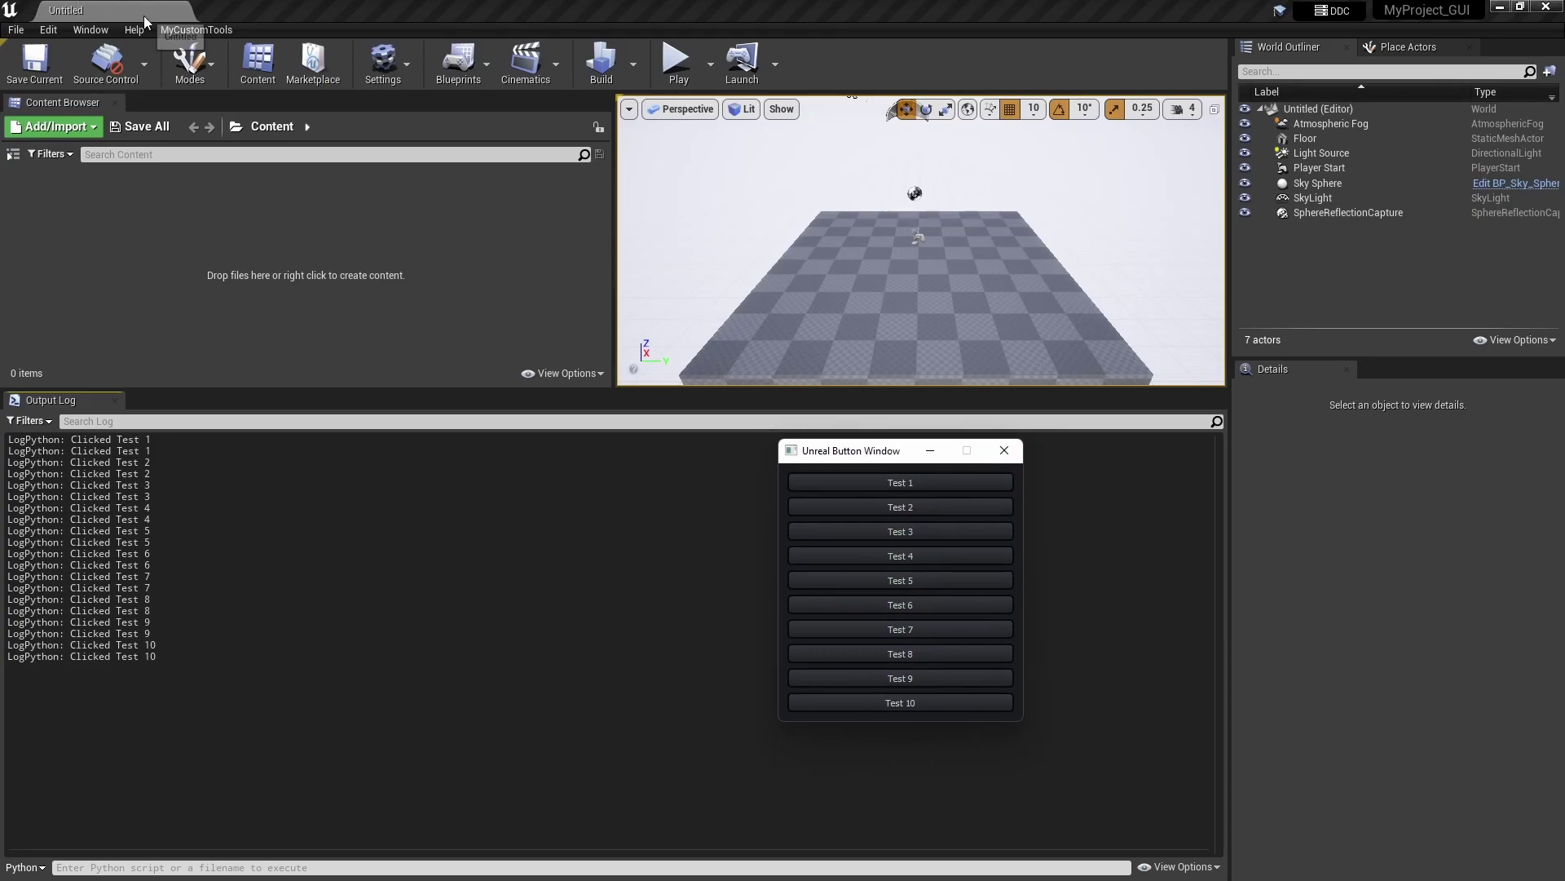
{"action": "left_click", "coordinate": [200, 30]}
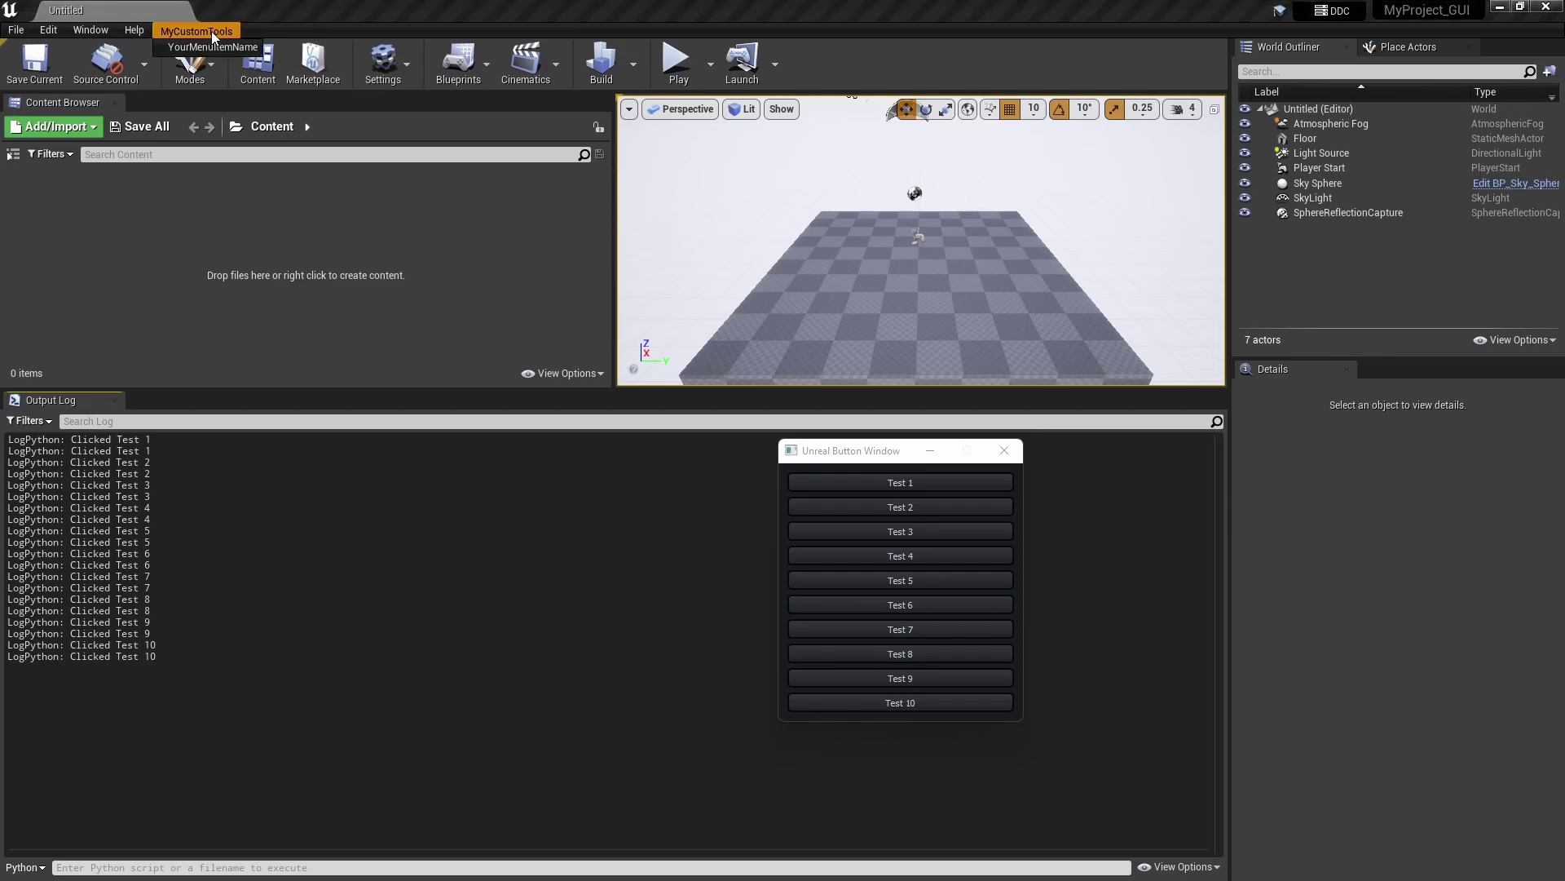
{"action": "left_click", "coordinate": [316, 31]}
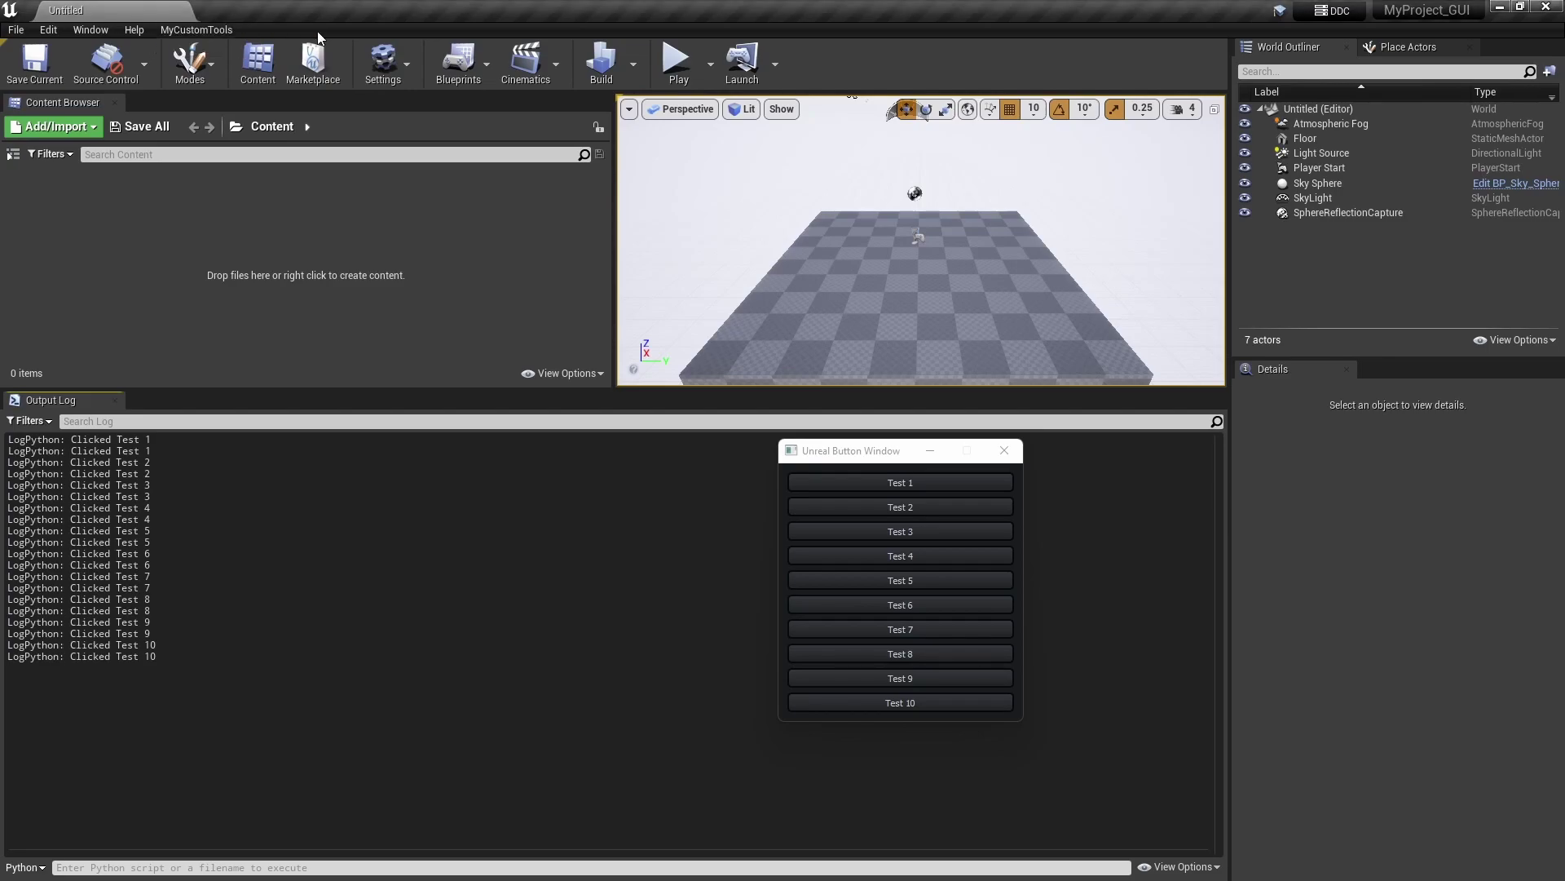
{"action": "left_click", "coordinate": [1004, 455]}
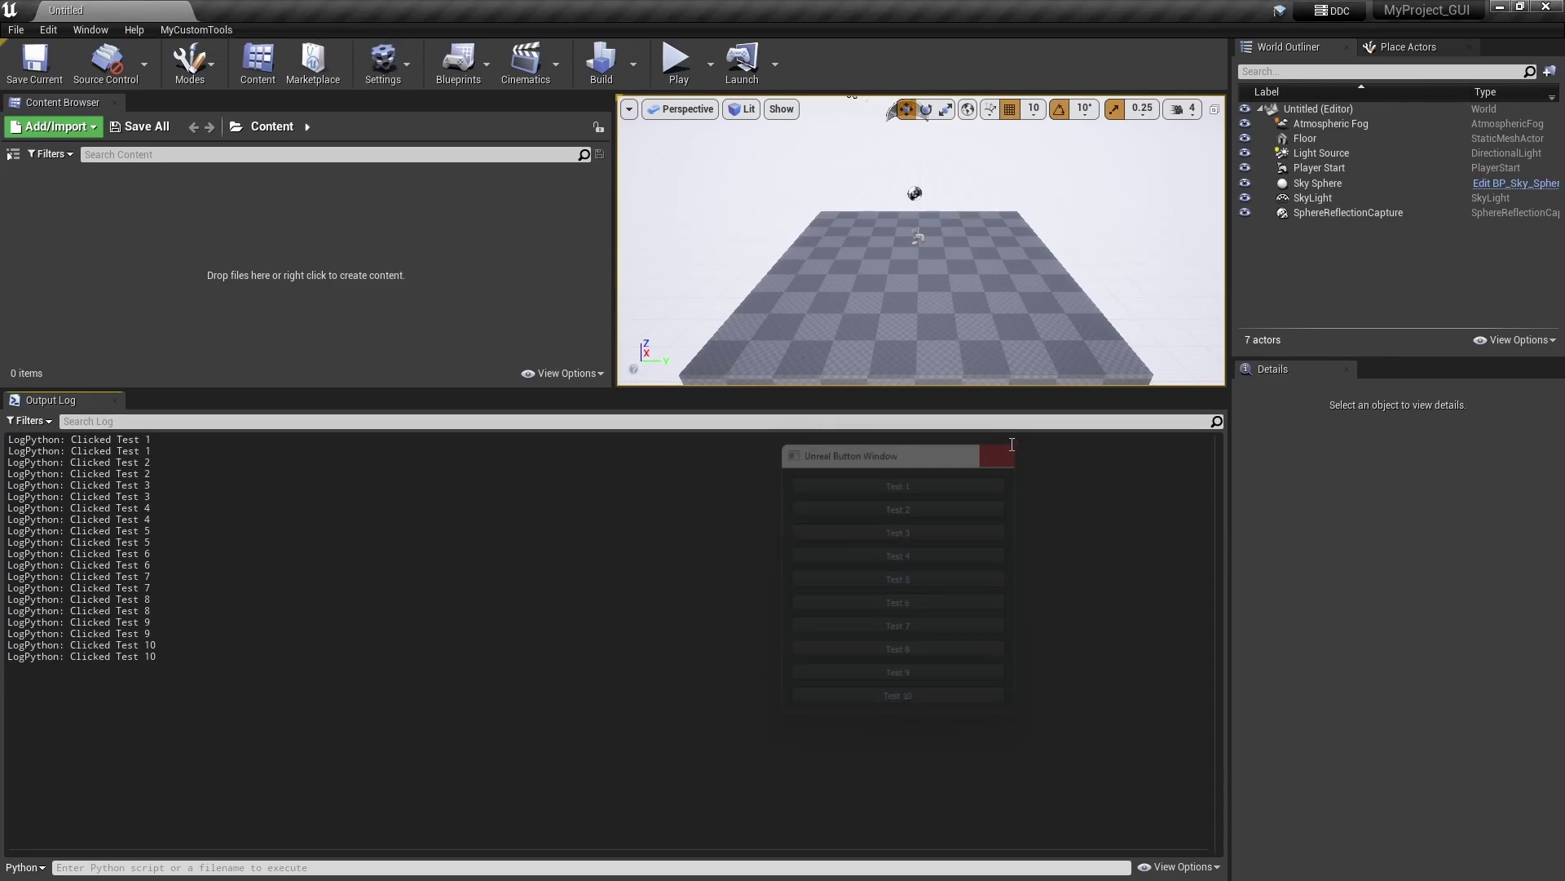
Step: Close the editor and start a Blank Games project with Scalable 3D or 2D quality
{"action": "left_click", "coordinate": [1546, 7]}
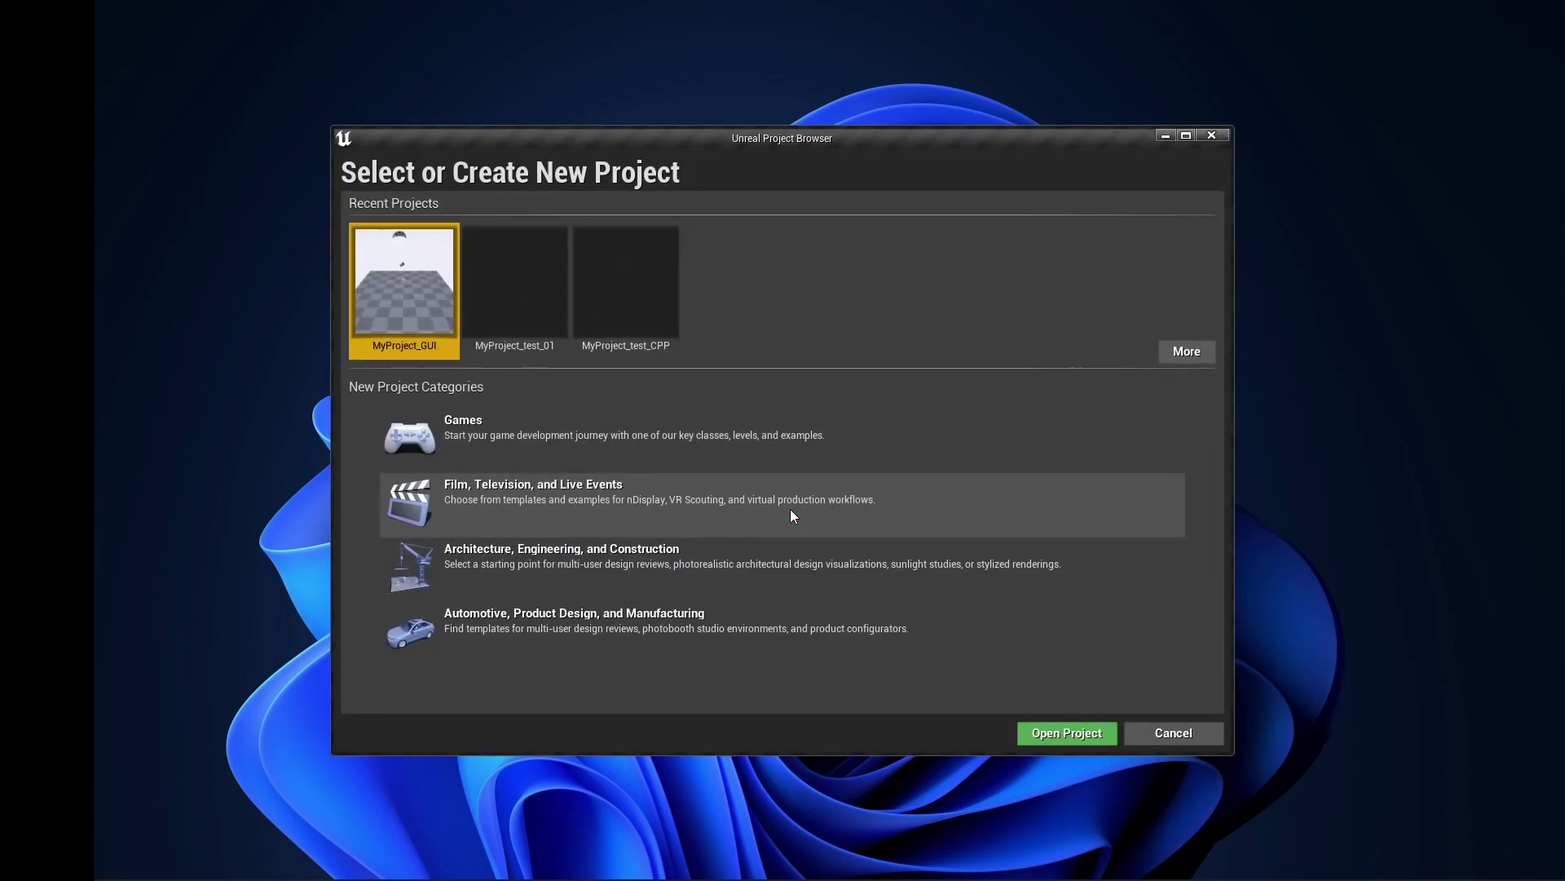
{"action": "left_click", "coordinate": [516, 424]}
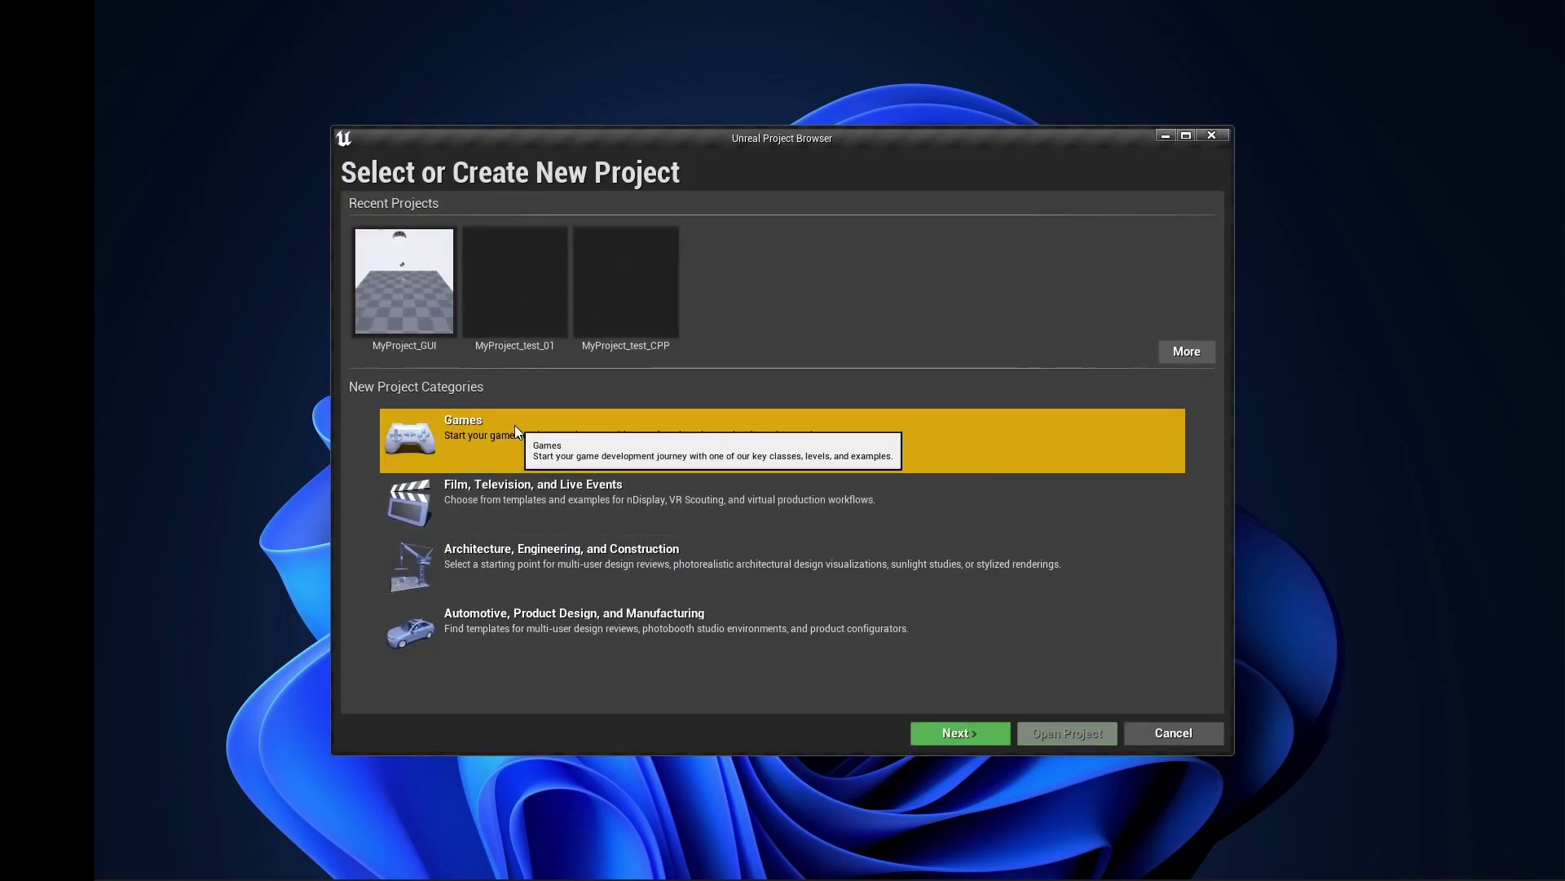
{"action": "left_click", "coordinate": [953, 735]}
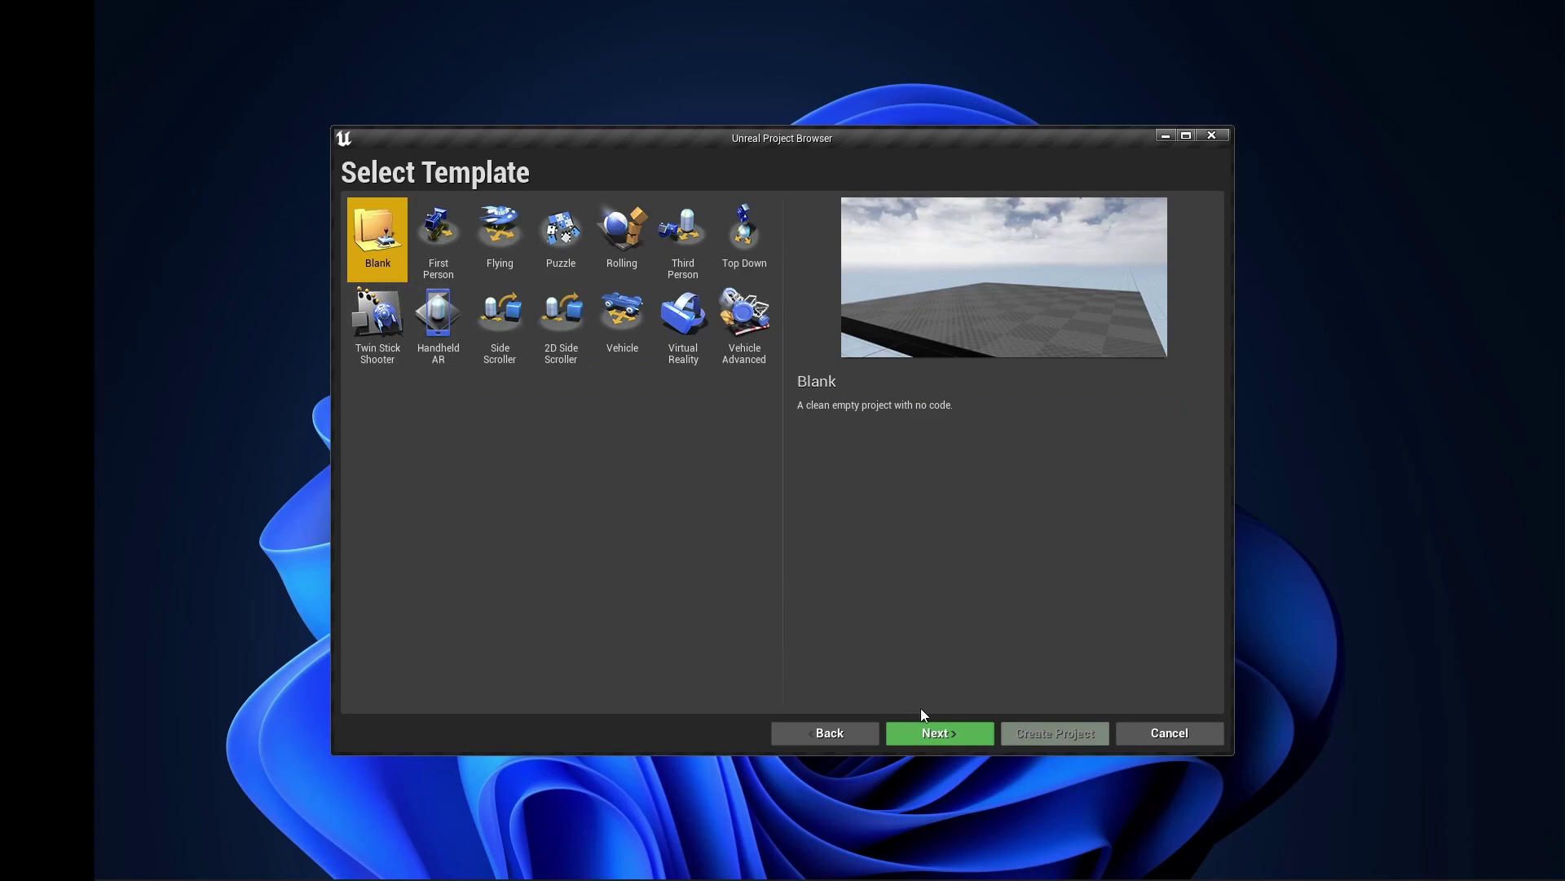
{"action": "left_click", "coordinate": [928, 730]}
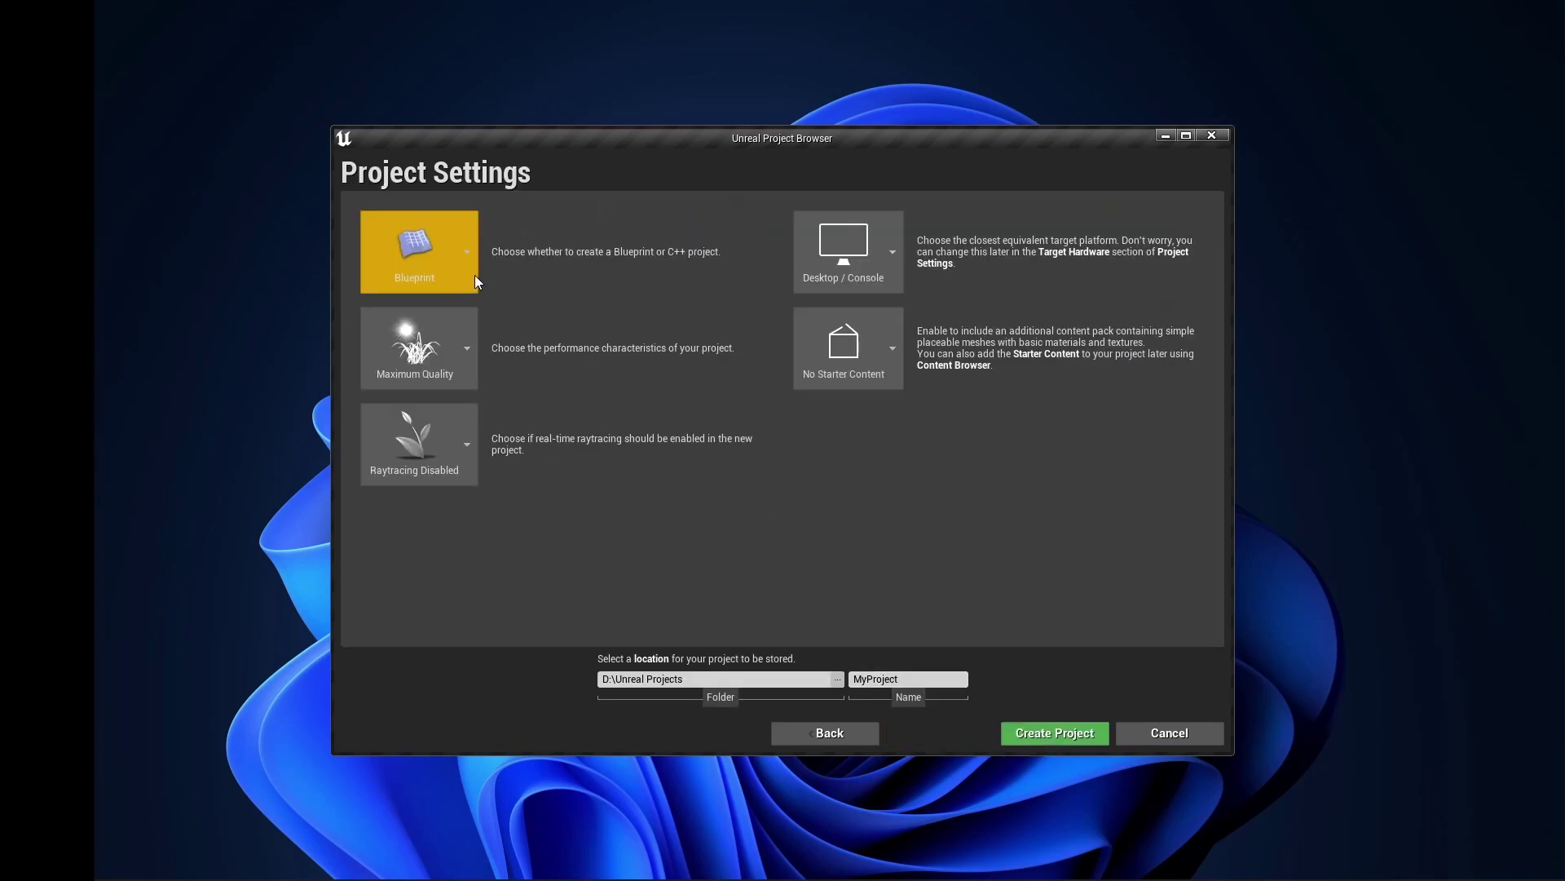
{"action": "left_click", "coordinate": [444, 359]}
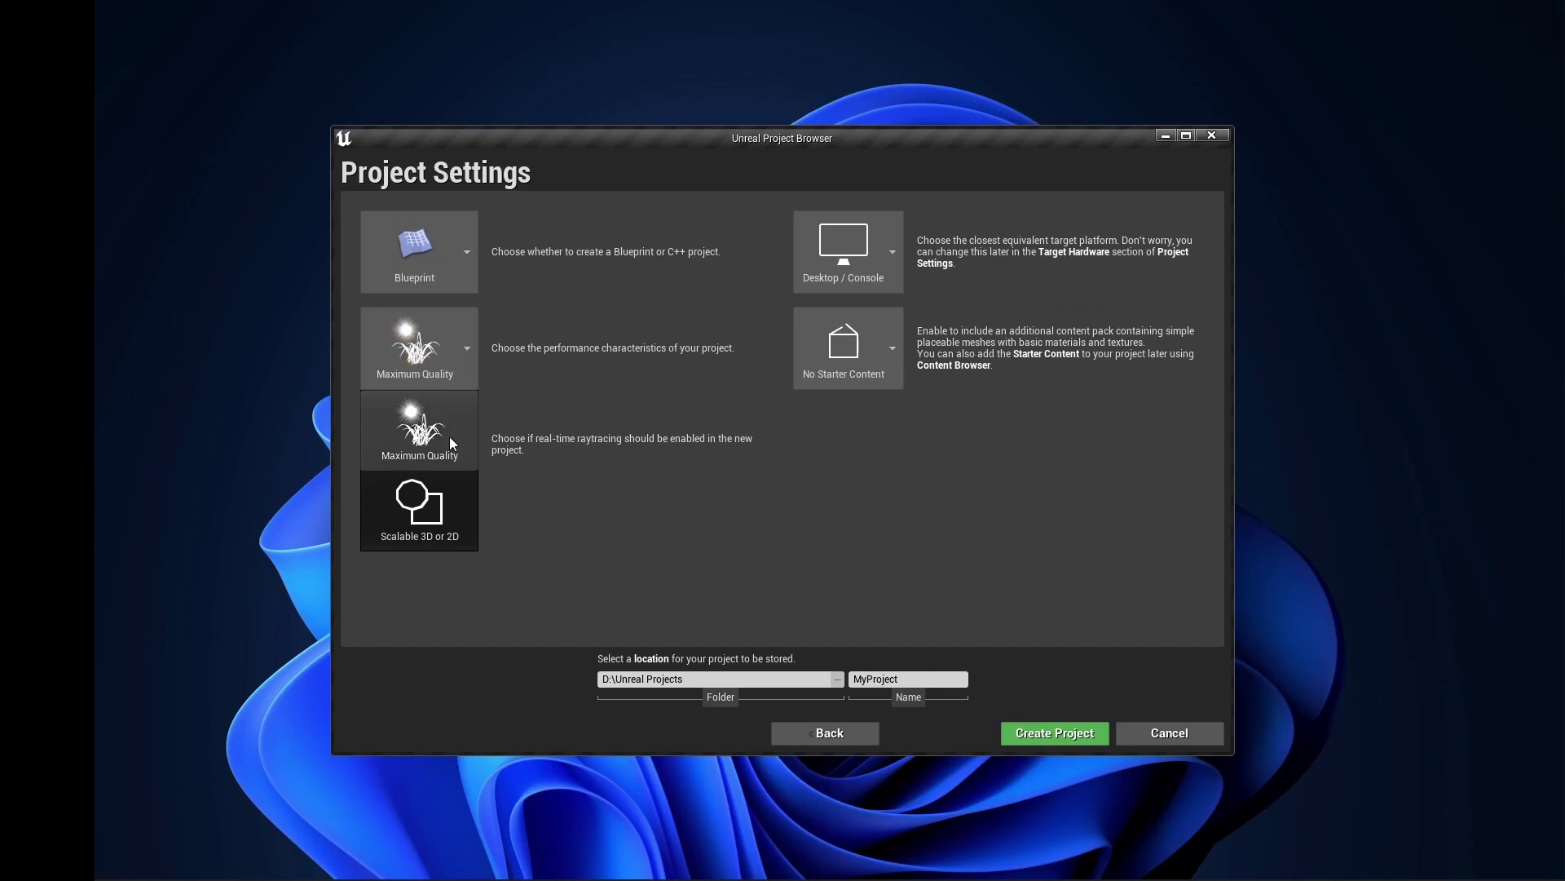
{"action": "left_click", "coordinate": [453, 502]}
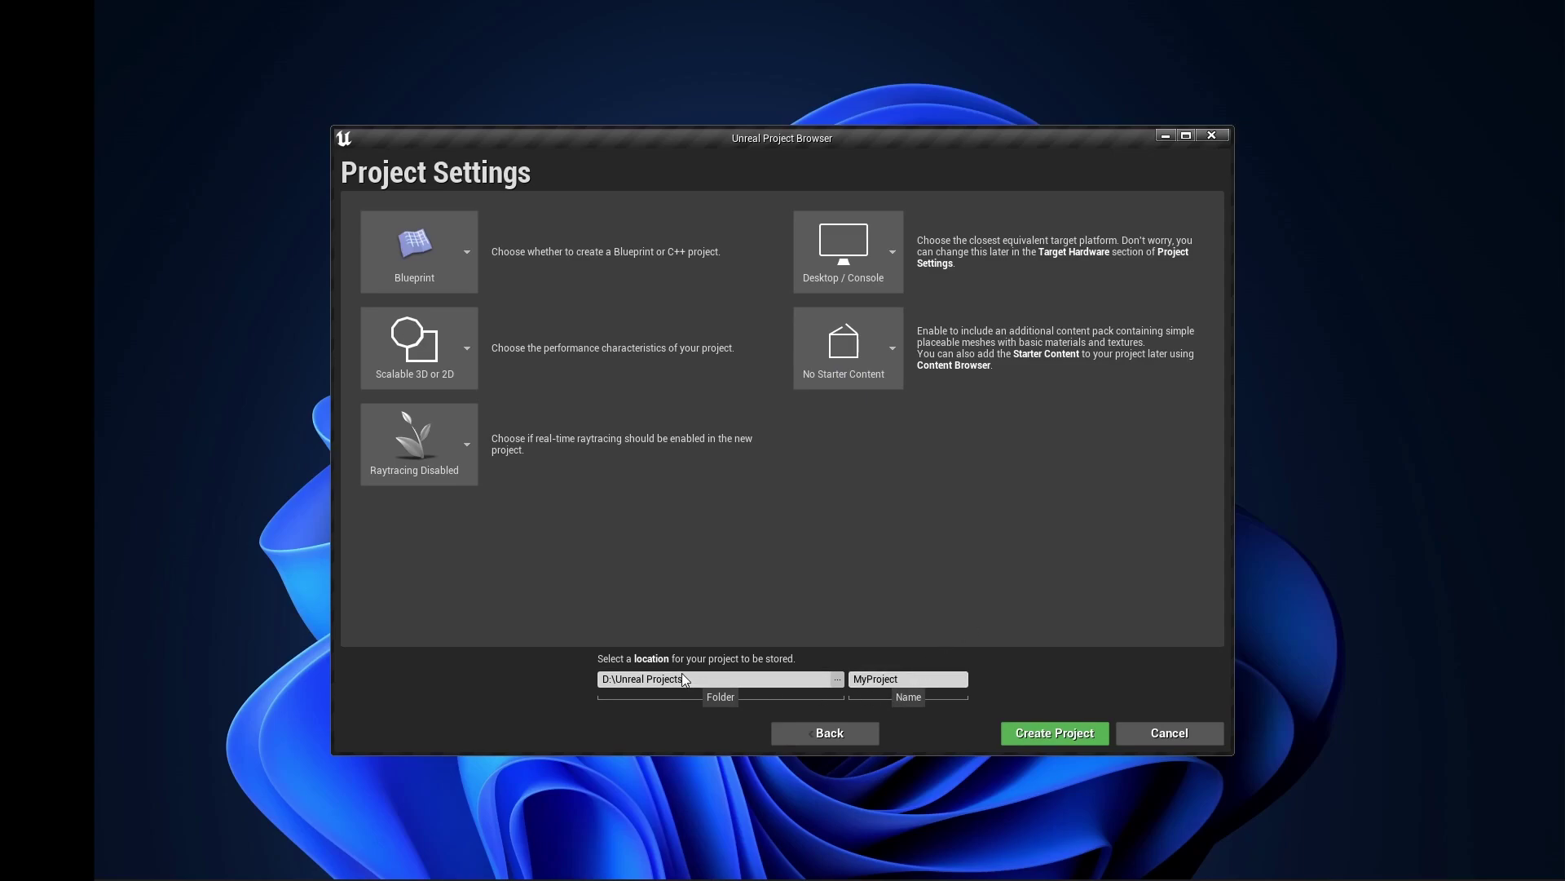
{"action": "left_click", "coordinate": [921, 676]}
Step: Append _GUI2 to the MyProject name and create the MyProject_GUI2 project
{"action": "left_click", "coordinate": [920, 676]}
{"action": "type", "text": "_GUI@"}
{"action": "key", "text": "BackSpace"}
{"action": "type", "text": "2"}
{"action": "left_click", "coordinate": [1040, 736]}
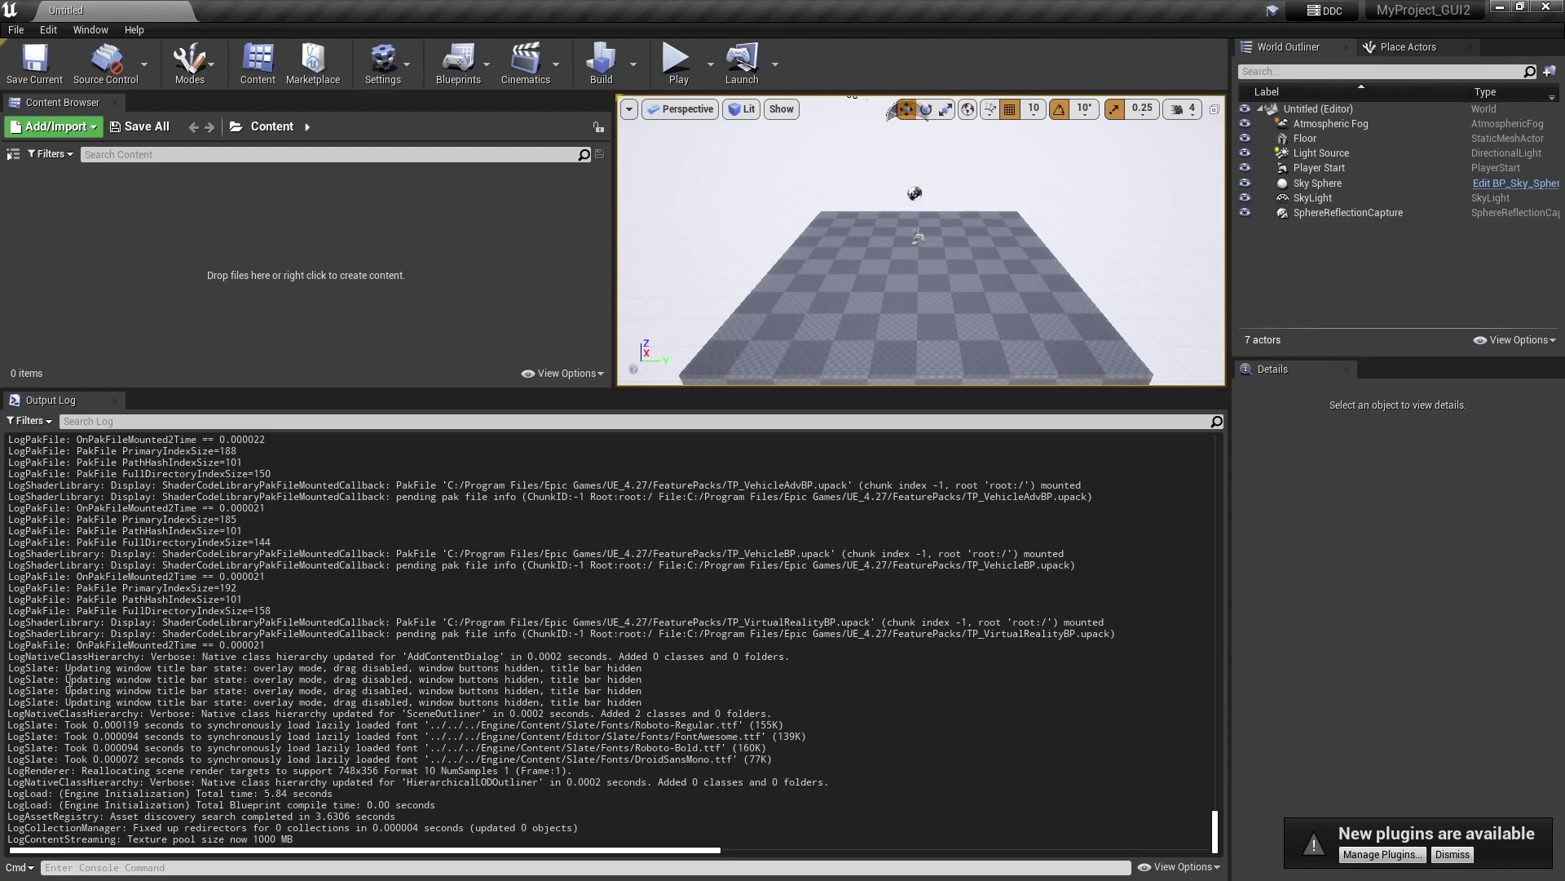
Step: Close the Output Log and search the Plugins manager for 'python' to check the Python plugin
{"action": "left_click", "coordinate": [115, 399]}
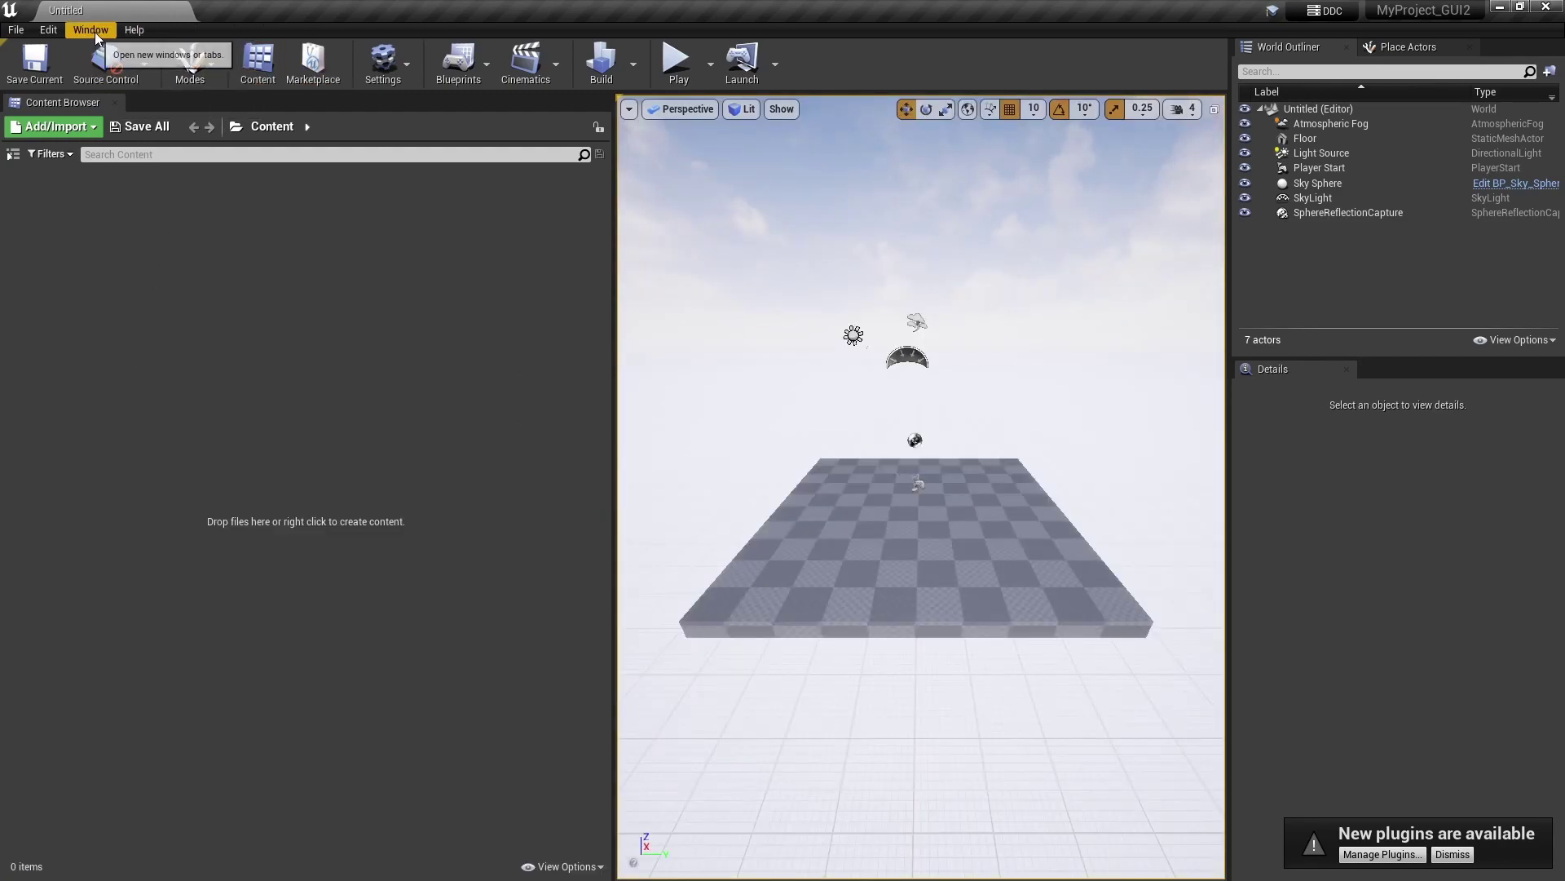
{"action": "left_click", "coordinate": [398, 80]}
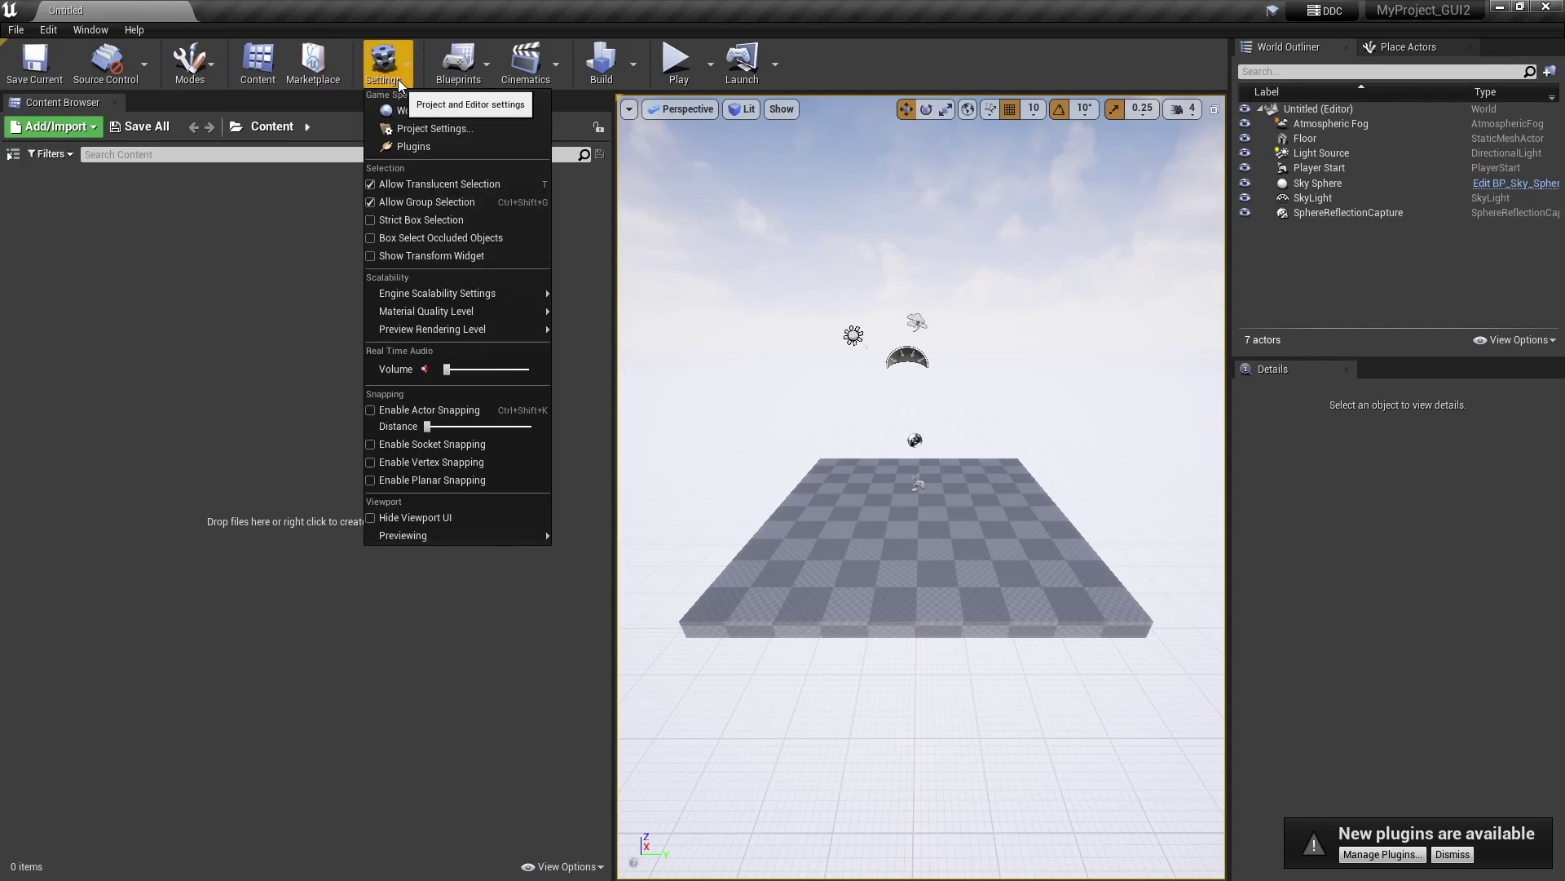
{"action": "left_click", "coordinate": [413, 145]}
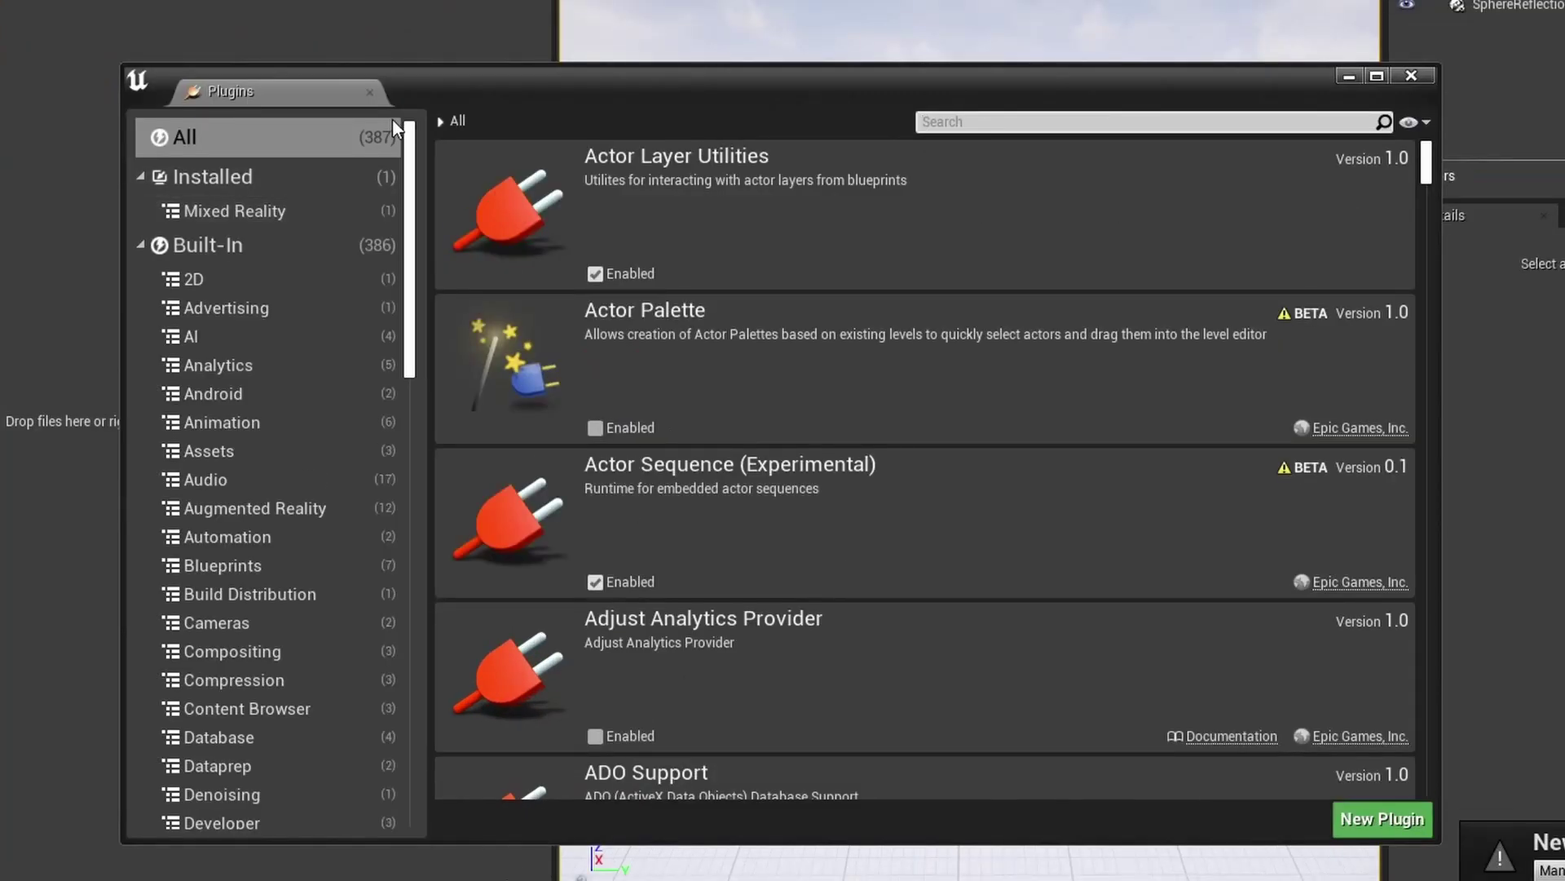
{"action": "type", "text": "python"}
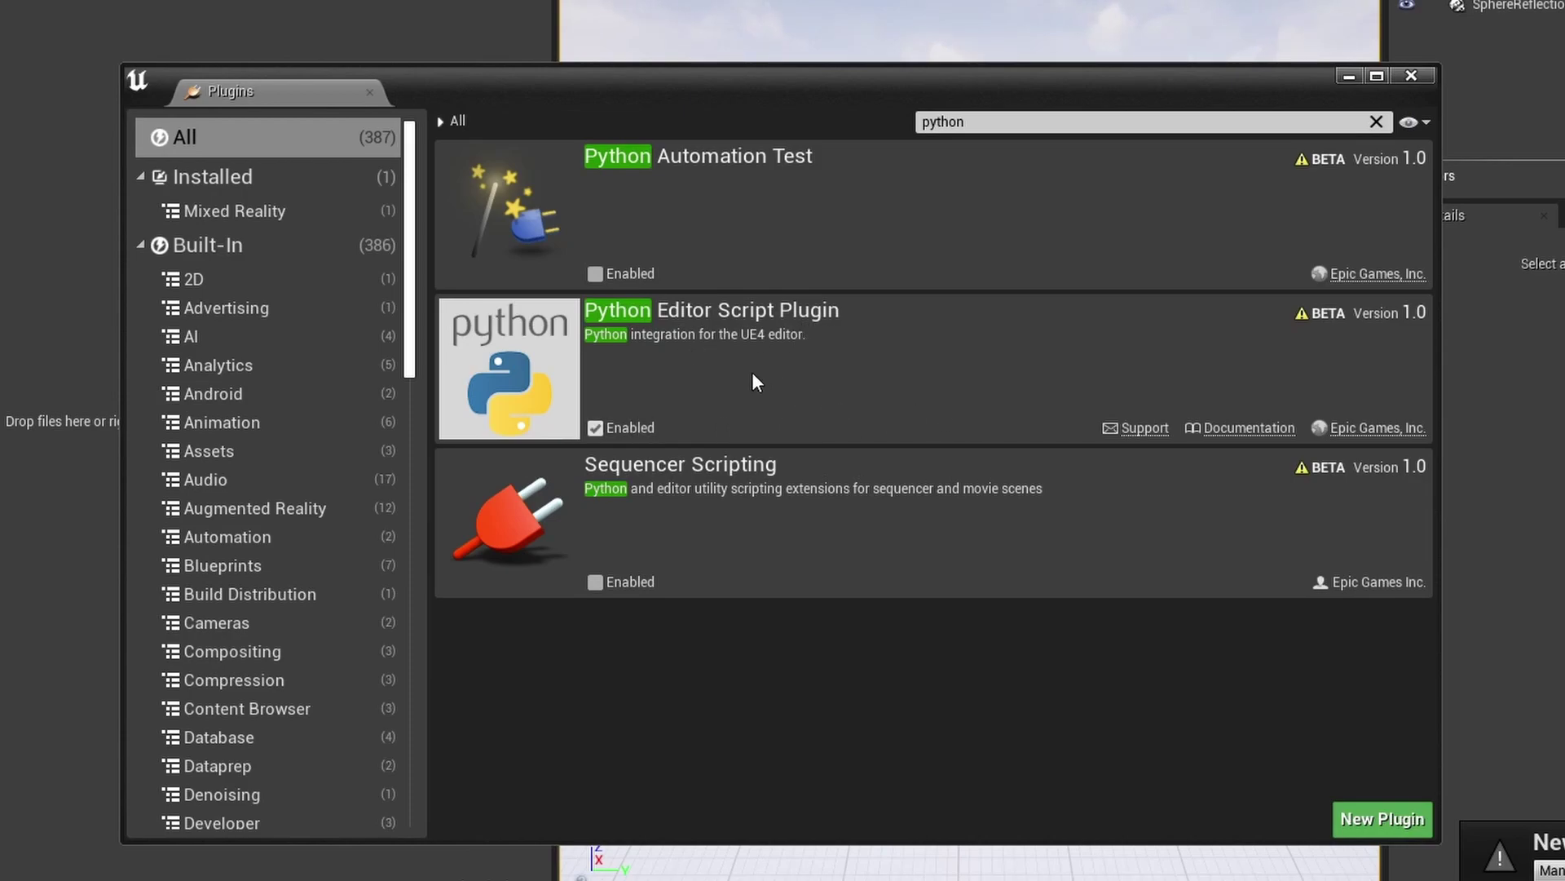
{"action": "left_click", "coordinate": [1411, 75]}
Step: Dock the Output Log from Window > Developer Tools and clear its messages
{"action": "left_click", "coordinate": [98, 29]}
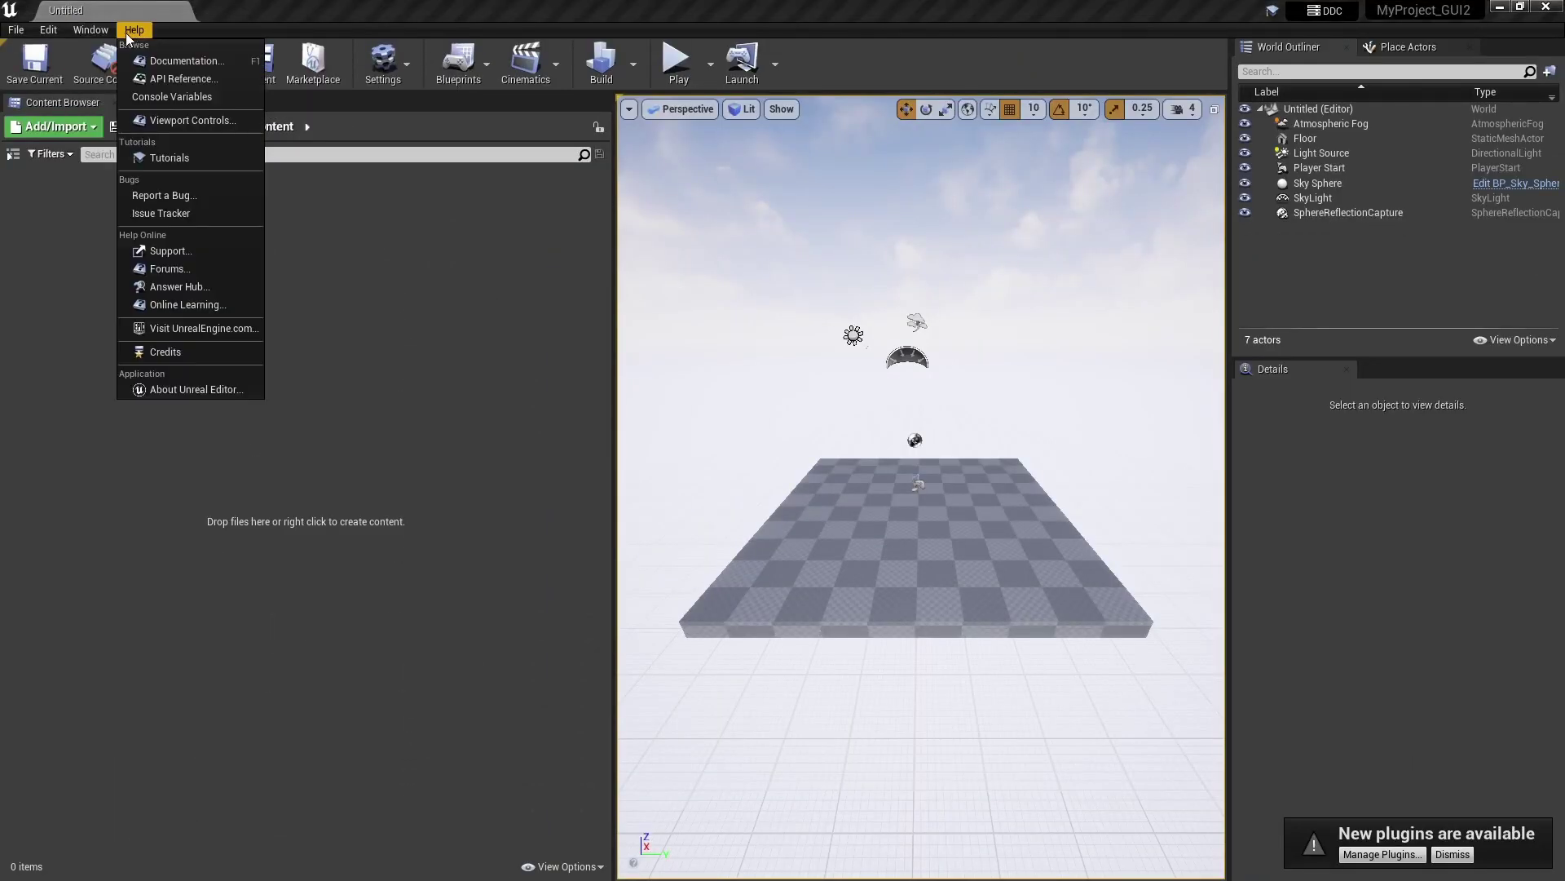
{"action": "mouse_move", "coordinate": [128, 370]}
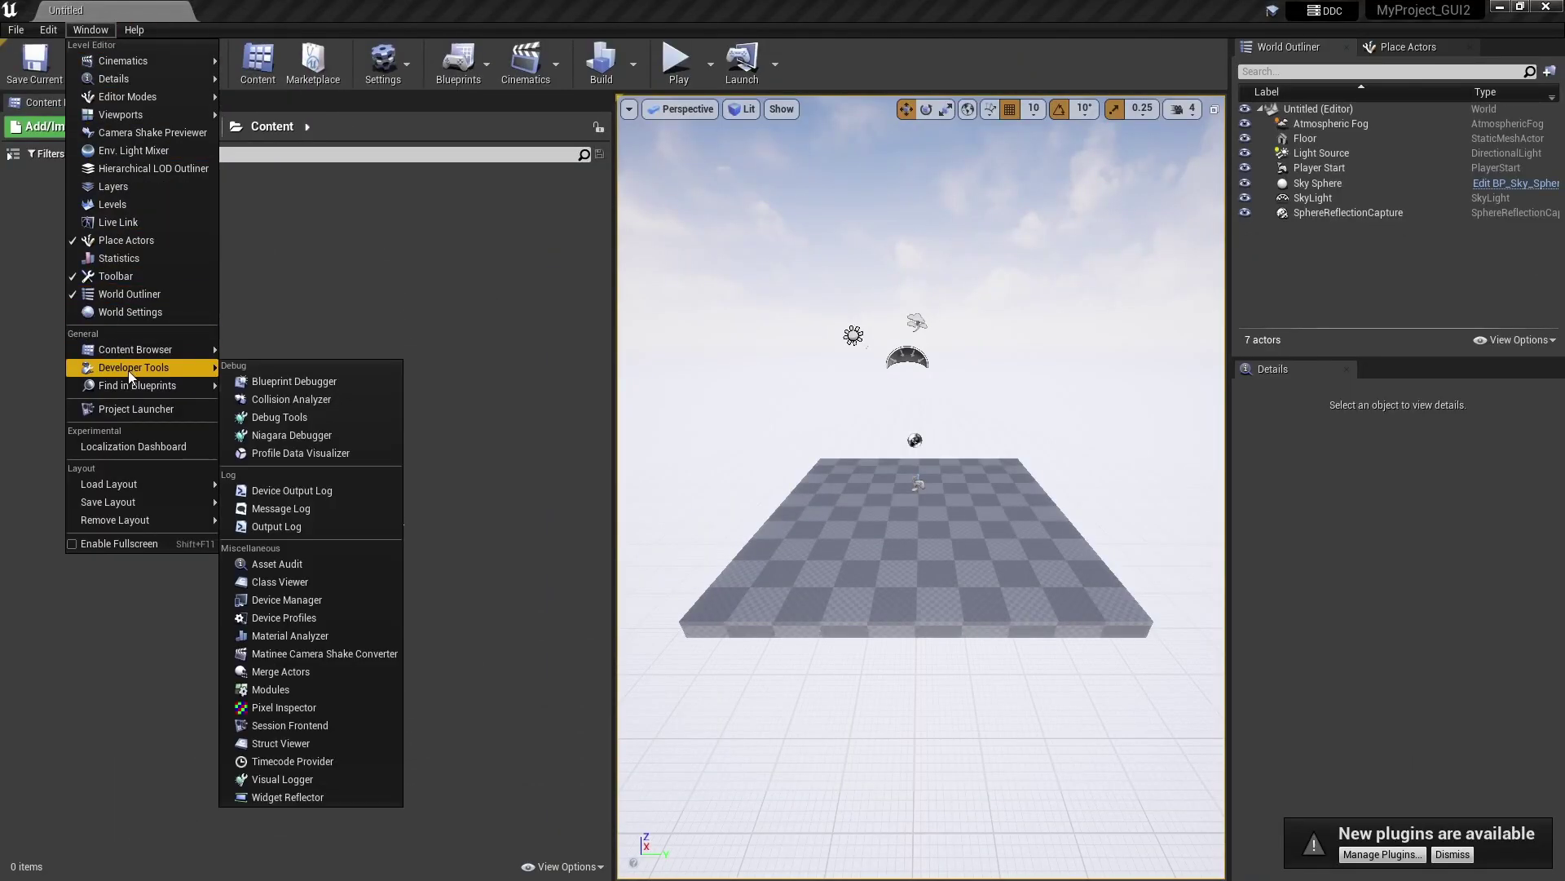
{"action": "left_click", "coordinate": [306, 528]}
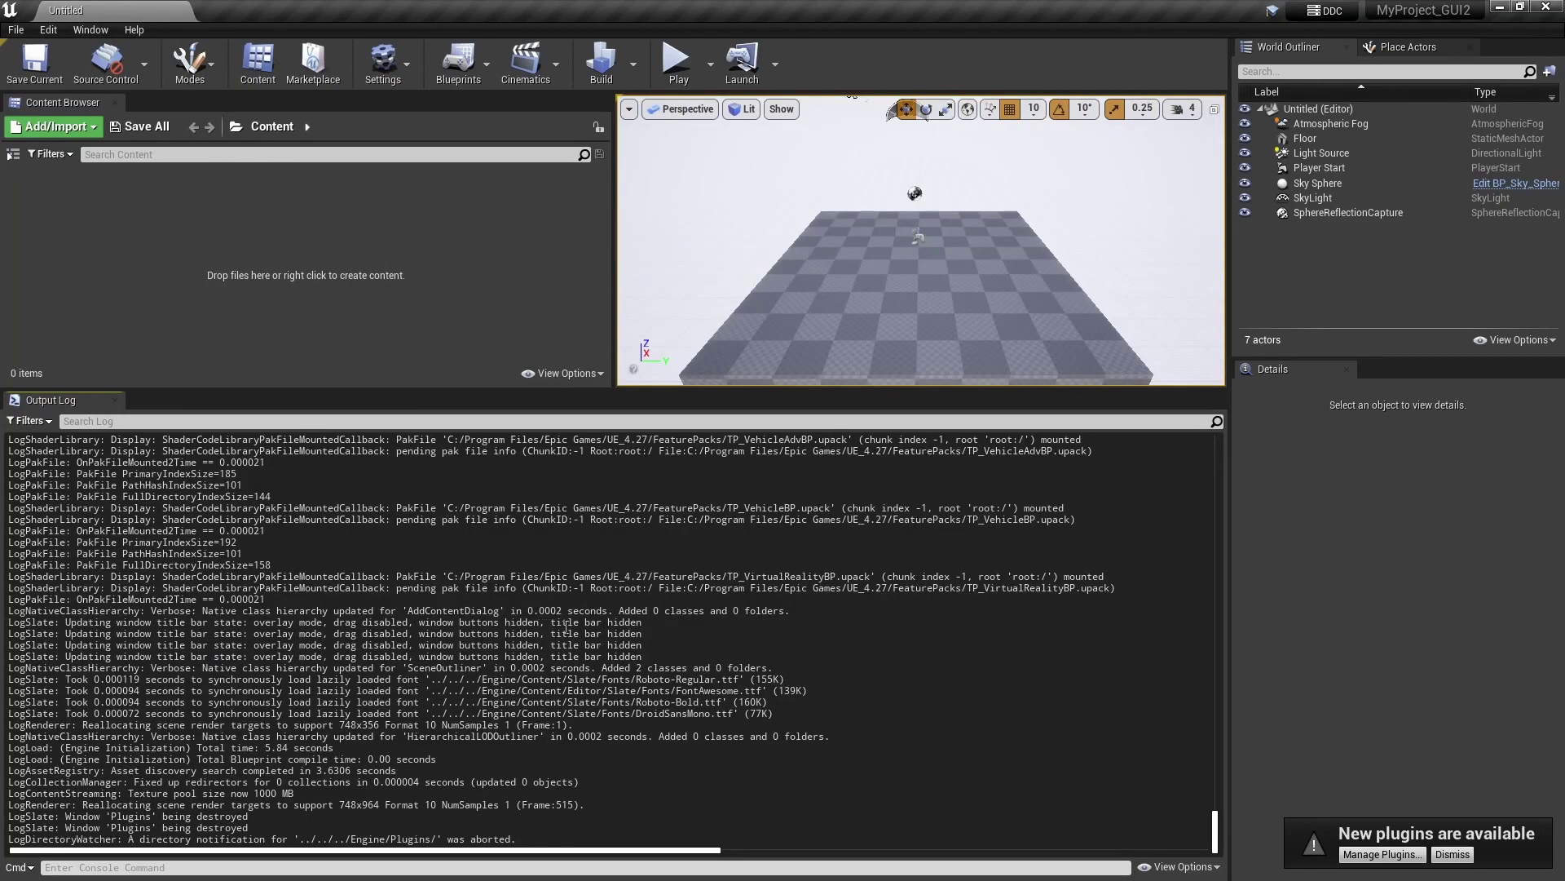
{"action": "right_click", "coordinate": [836, 659]}
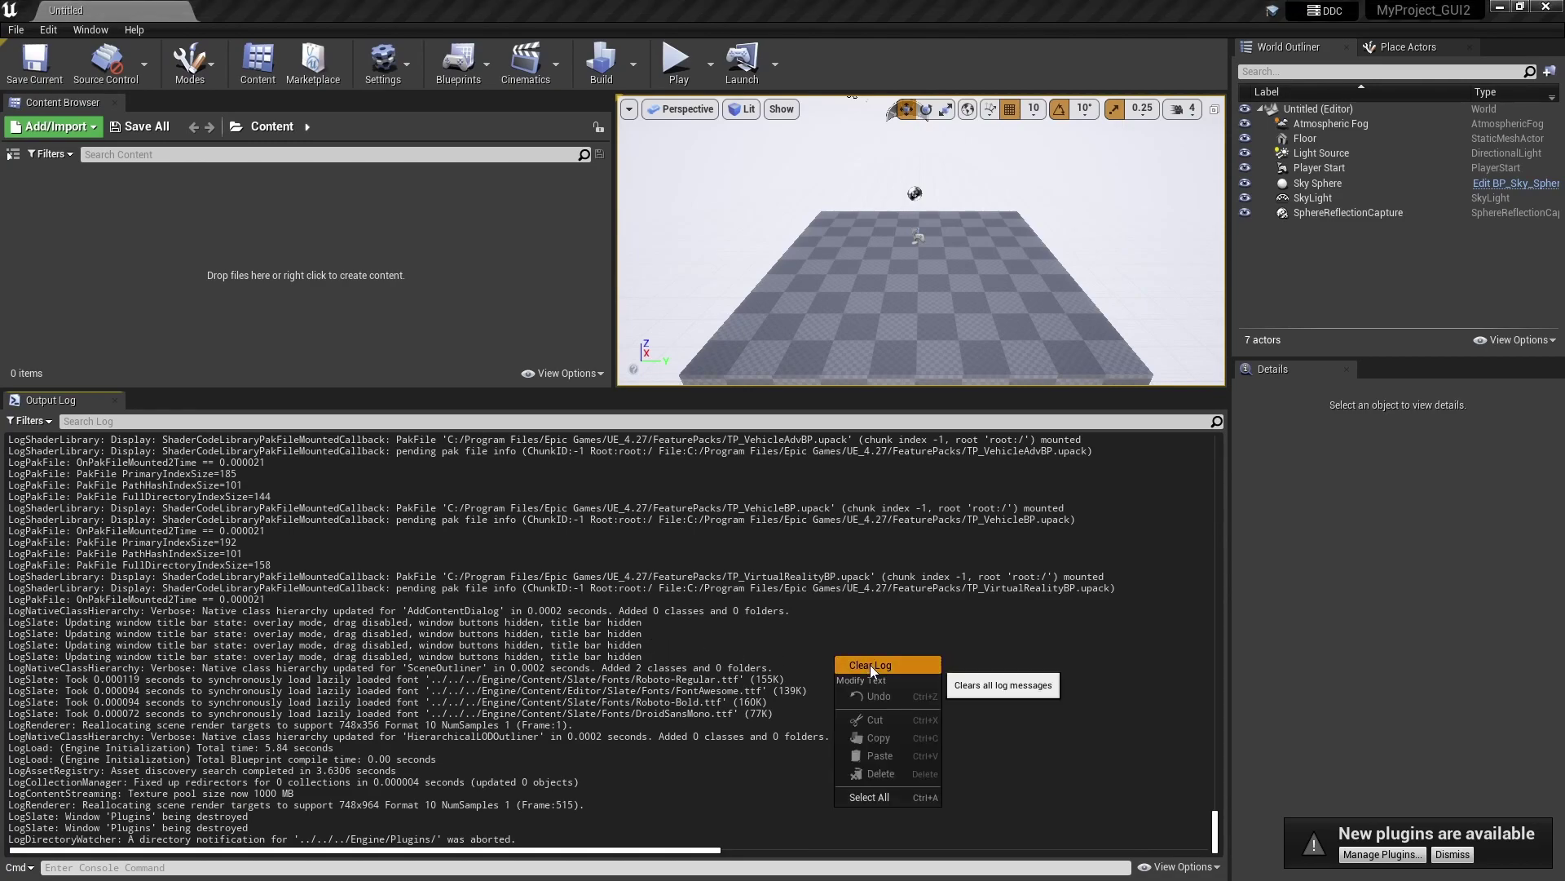
{"action": "left_click", "coordinate": [869, 664]}
Step: Filter Project Settings to the 'python' options, then switch to File Explorer
{"action": "left_click", "coordinate": [404, 73]}
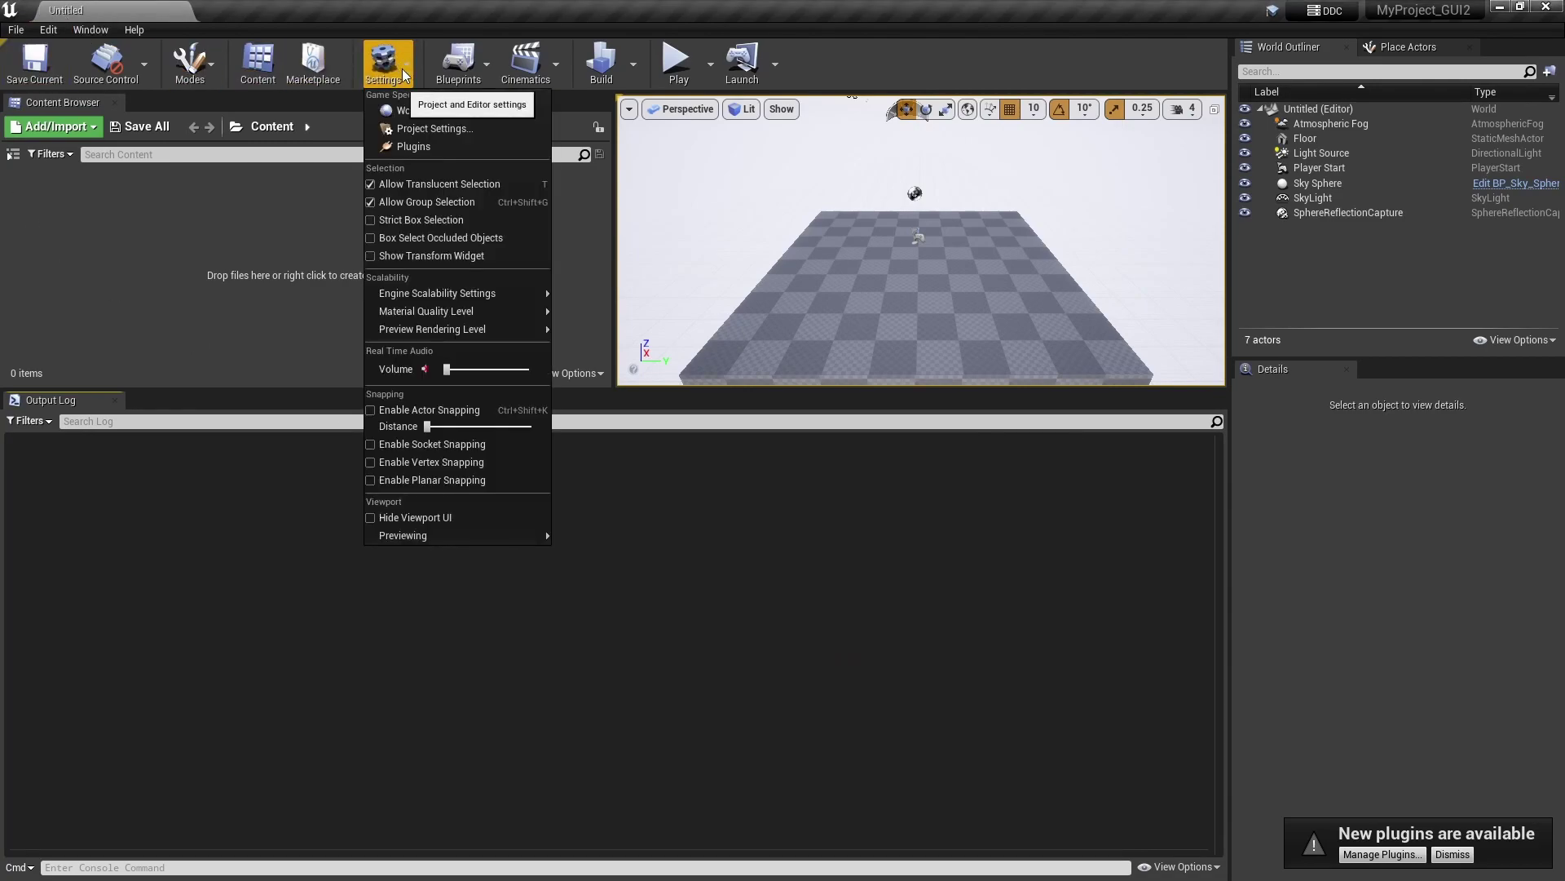
{"action": "left_click", "coordinate": [458, 129]}
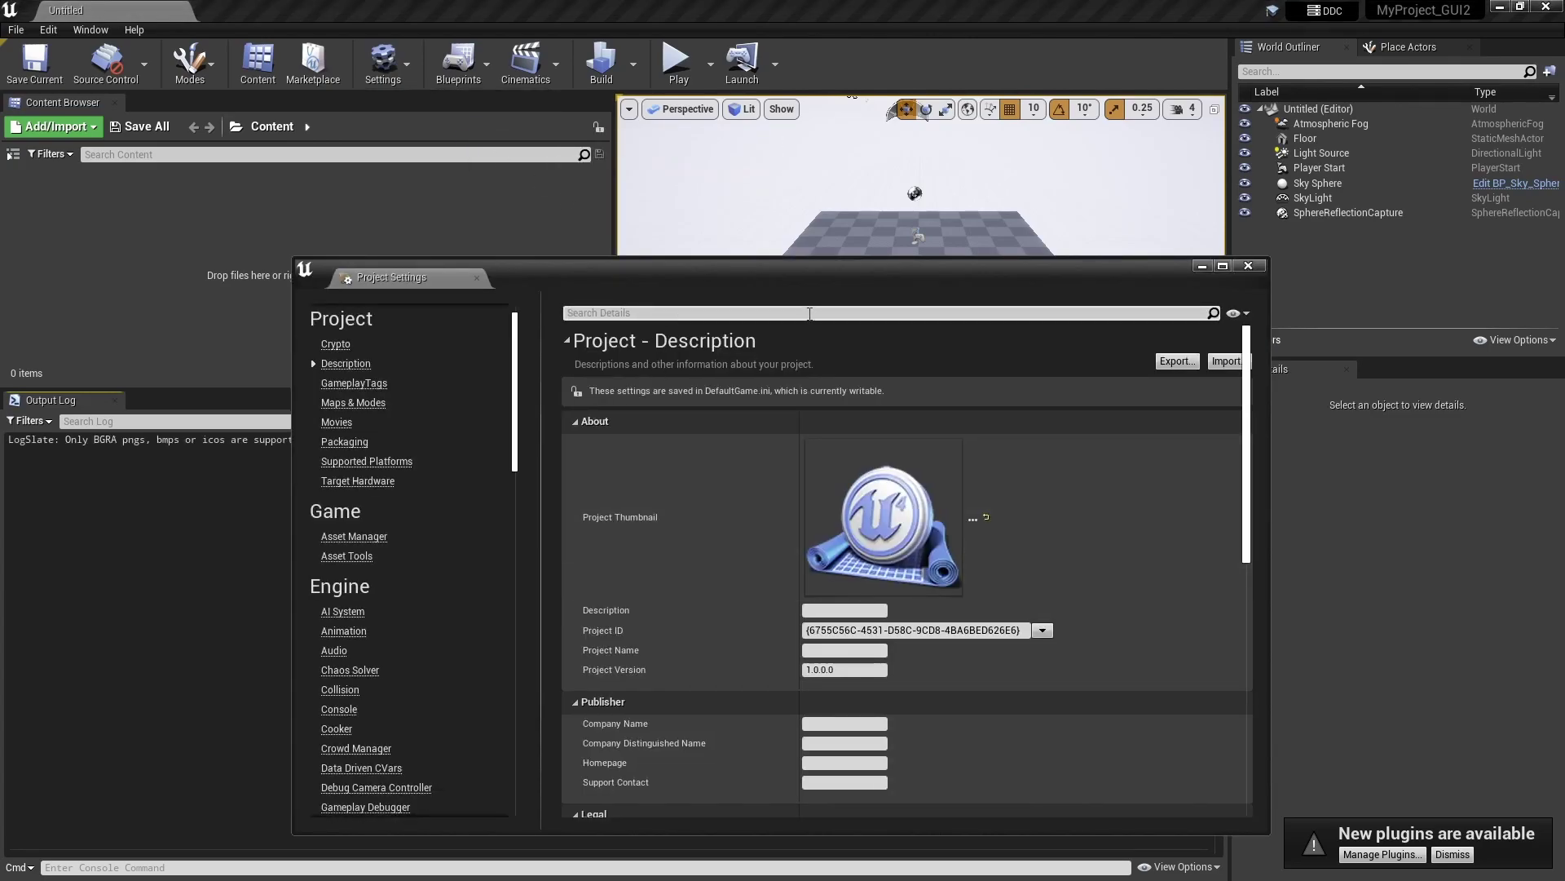
{"action": "type", "text": "python"}
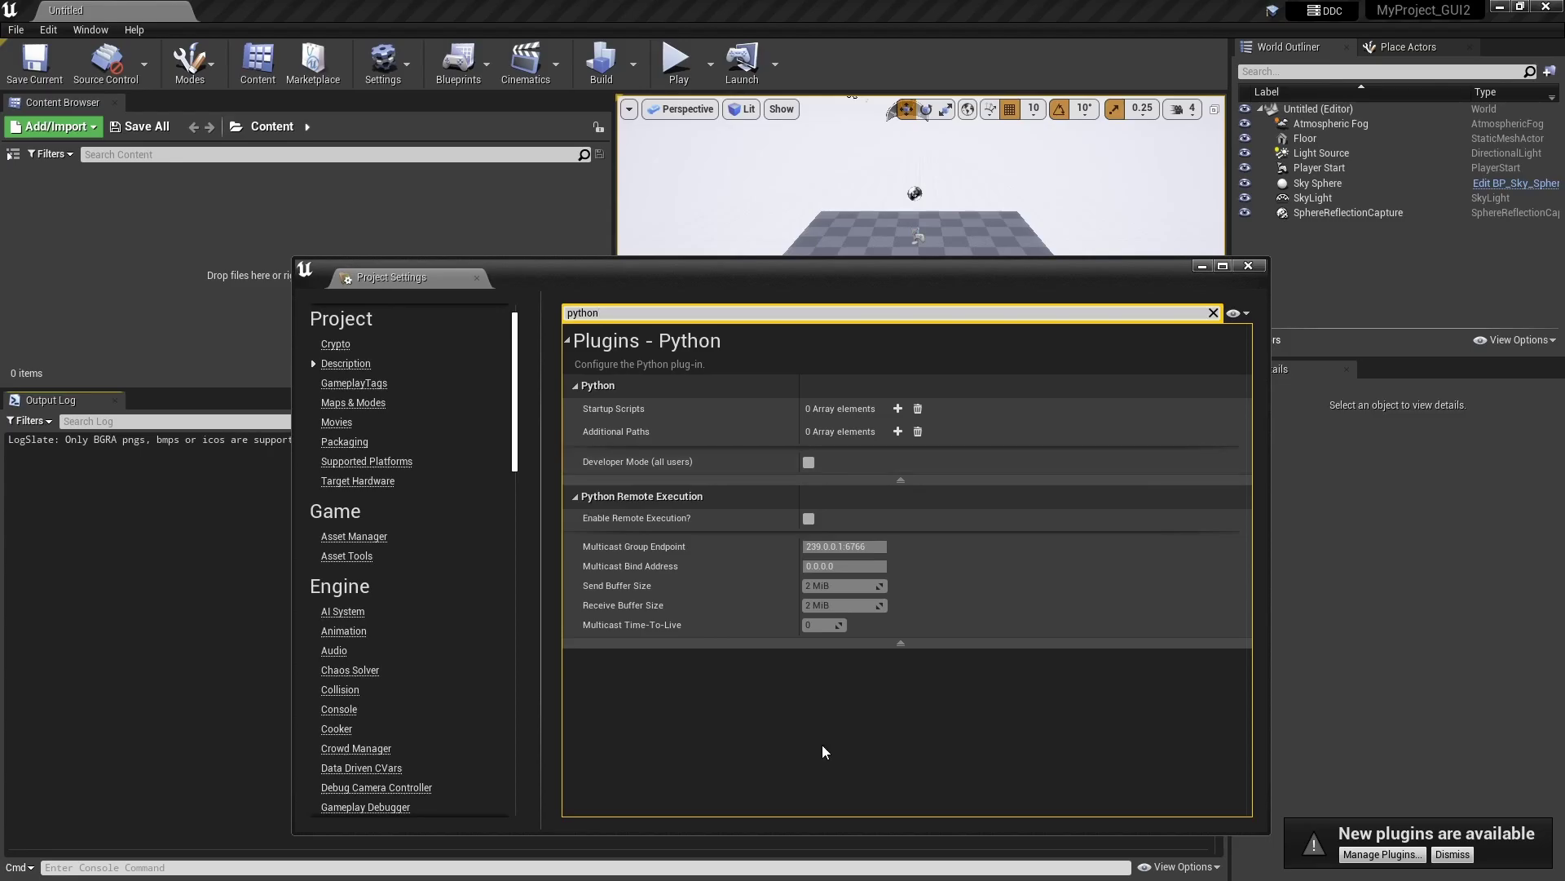
{"action": "key", "text": "alt+Tab"}
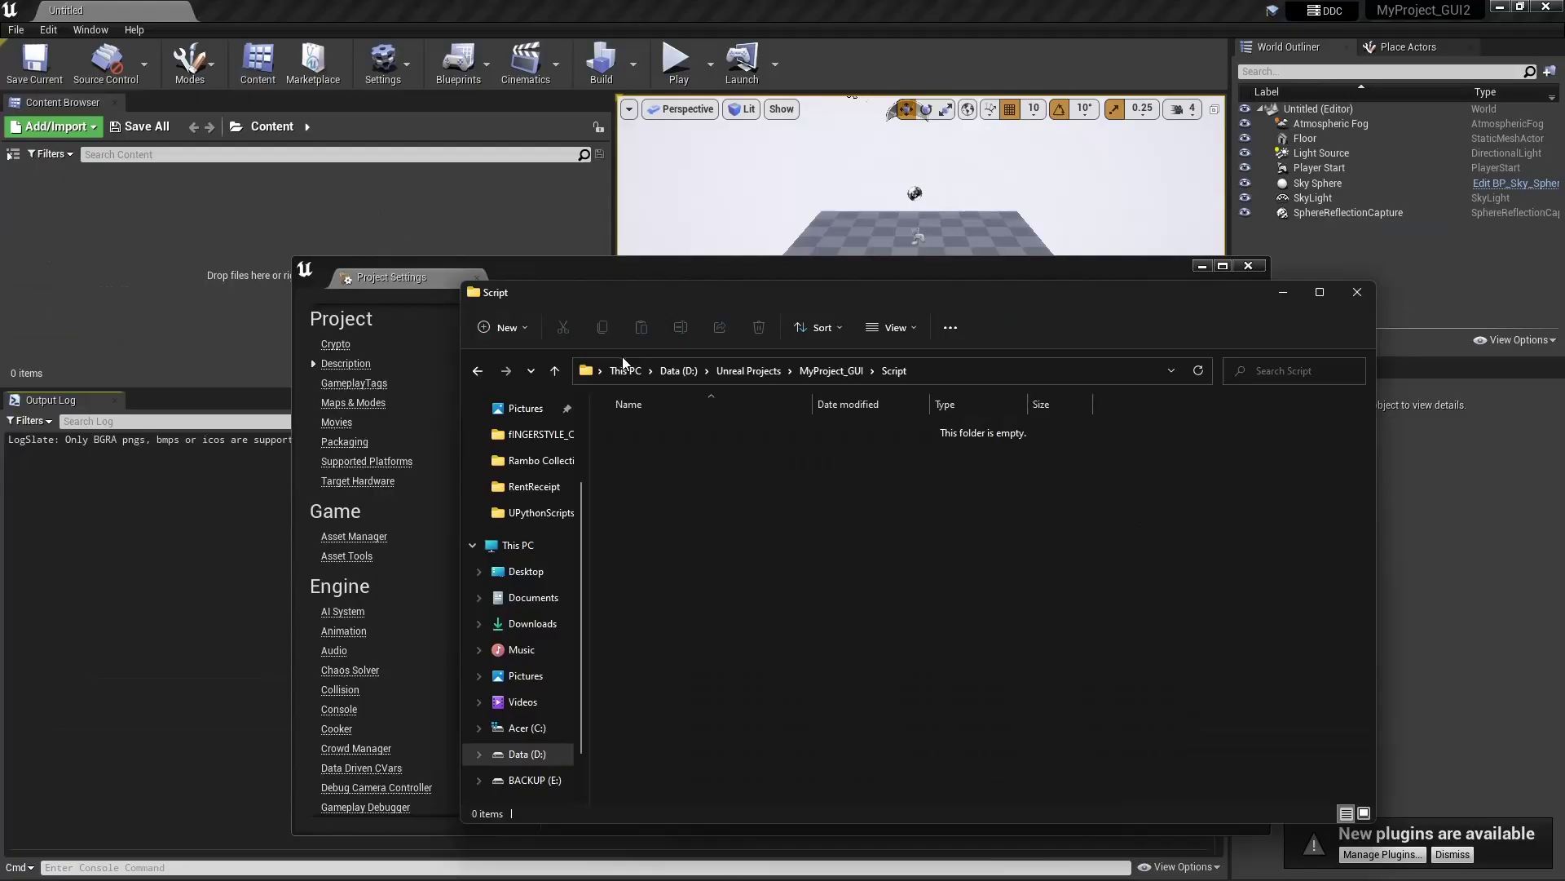
Step: Browse from Unreal Projects into MyProject_GUI2's Intermediate folder, then return to Unreal
{"action": "left_click", "coordinate": [746, 372]}
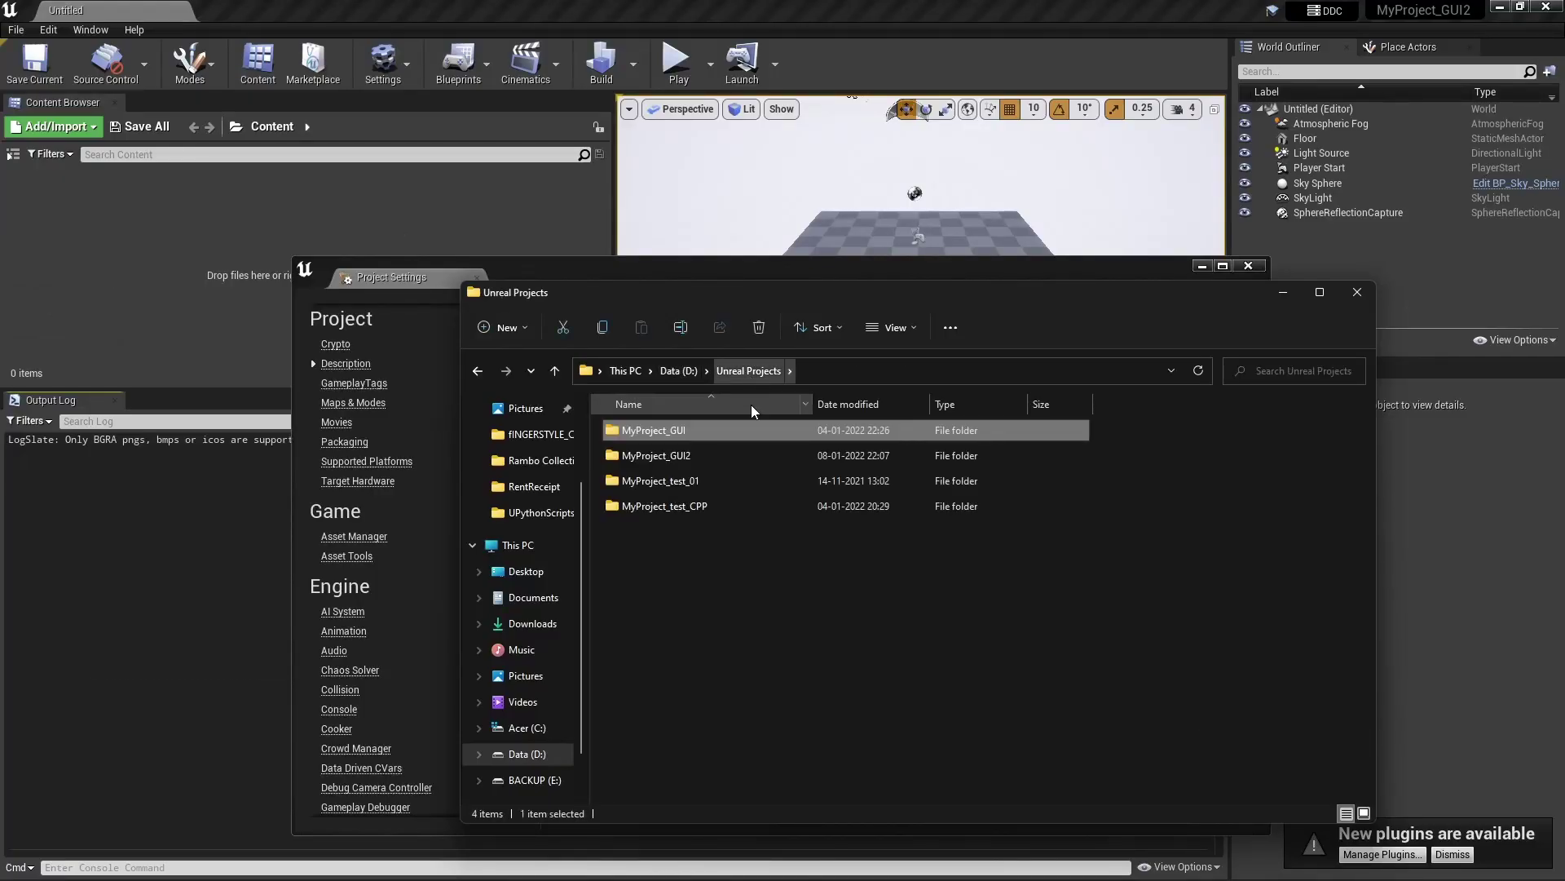
{"action": "left_click", "coordinate": [683, 462]}
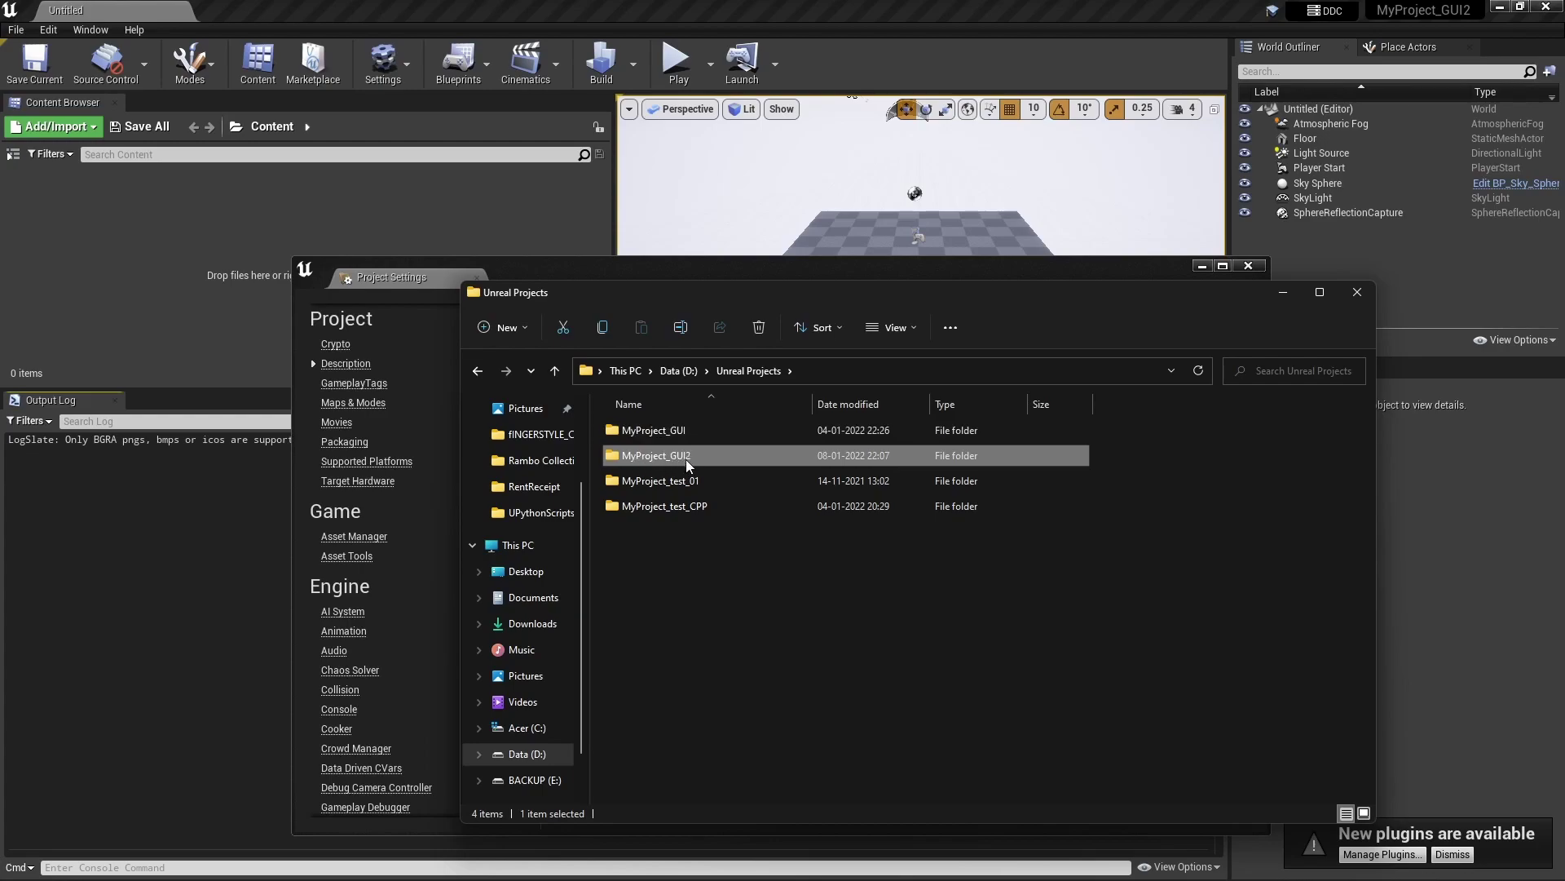
{"action": "double_click", "coordinate": [682, 459]}
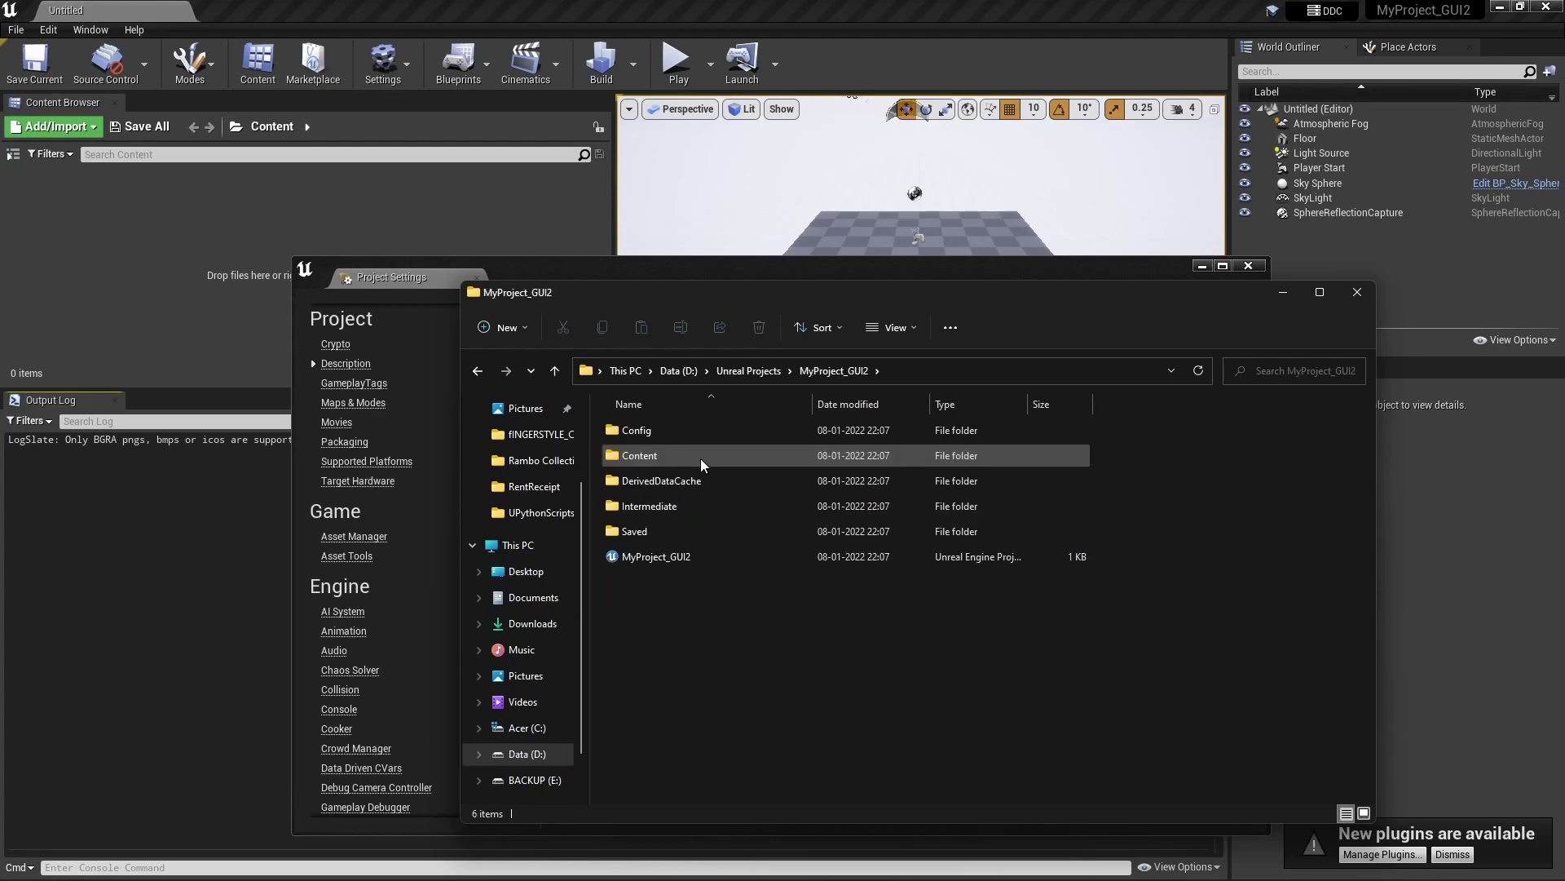
{"action": "double_click", "coordinate": [695, 506]}
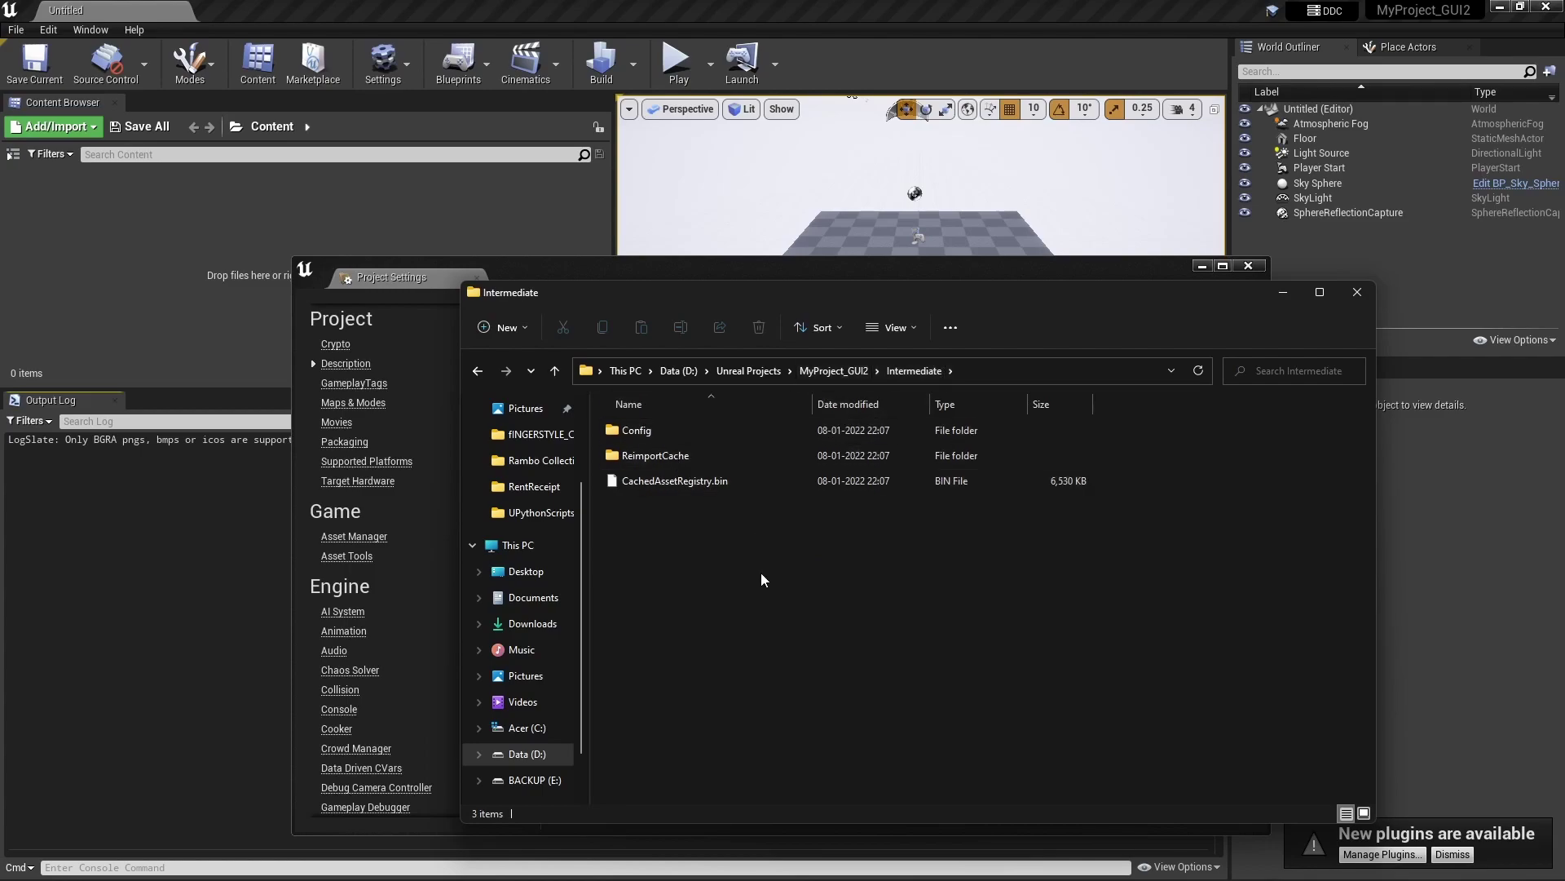
{"action": "key", "text": "alt+Tab"}
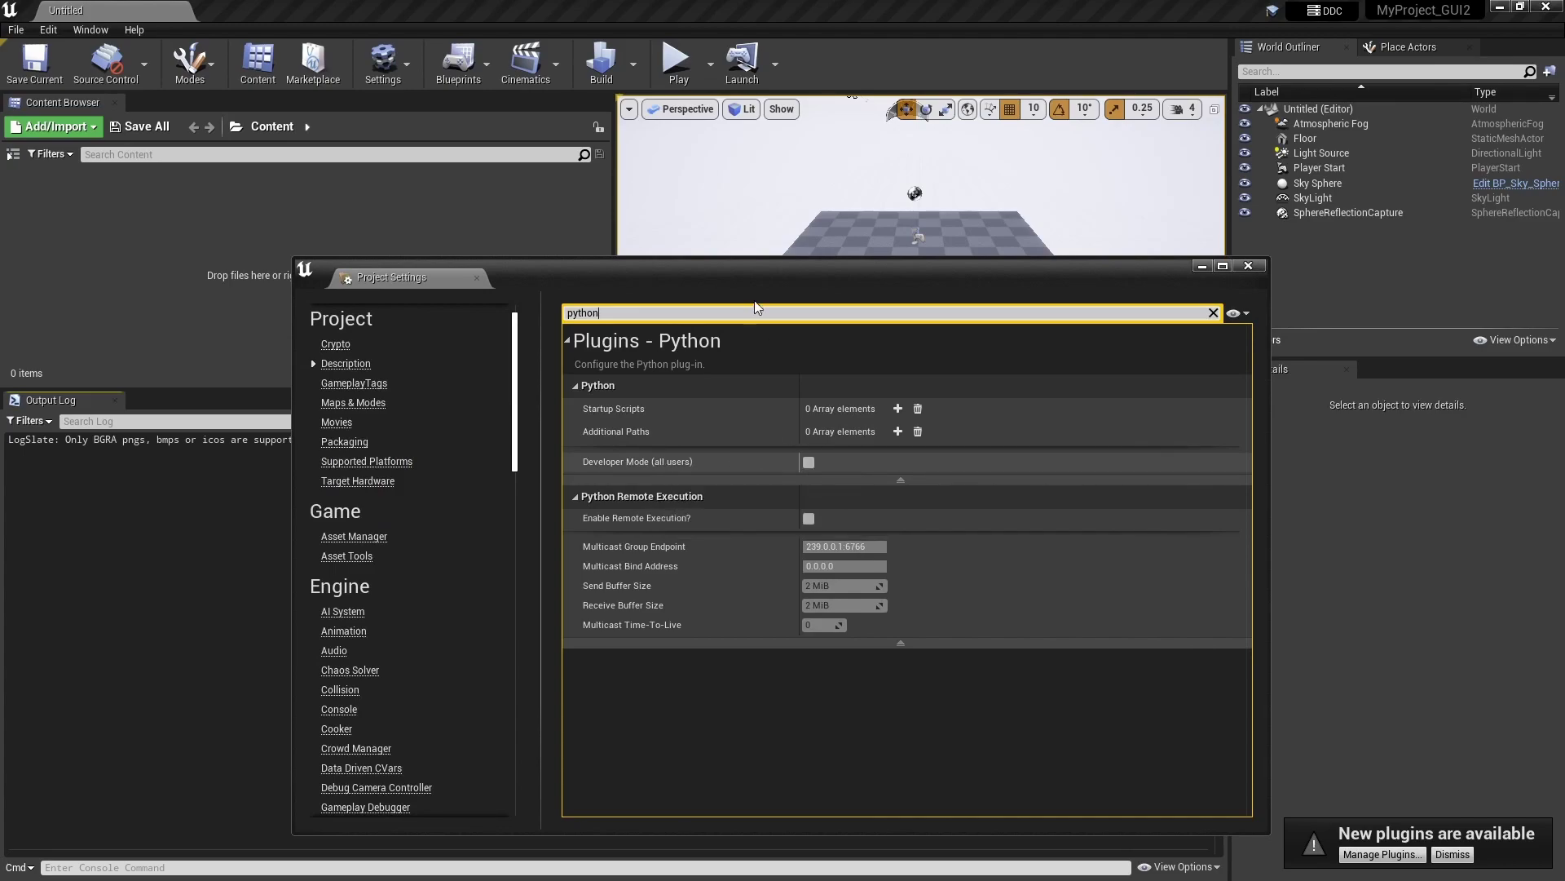
Step: Enable Python Developer Mode for all users, restart the editor, and close Project Settings
{"action": "left_click", "coordinate": [809, 462]}
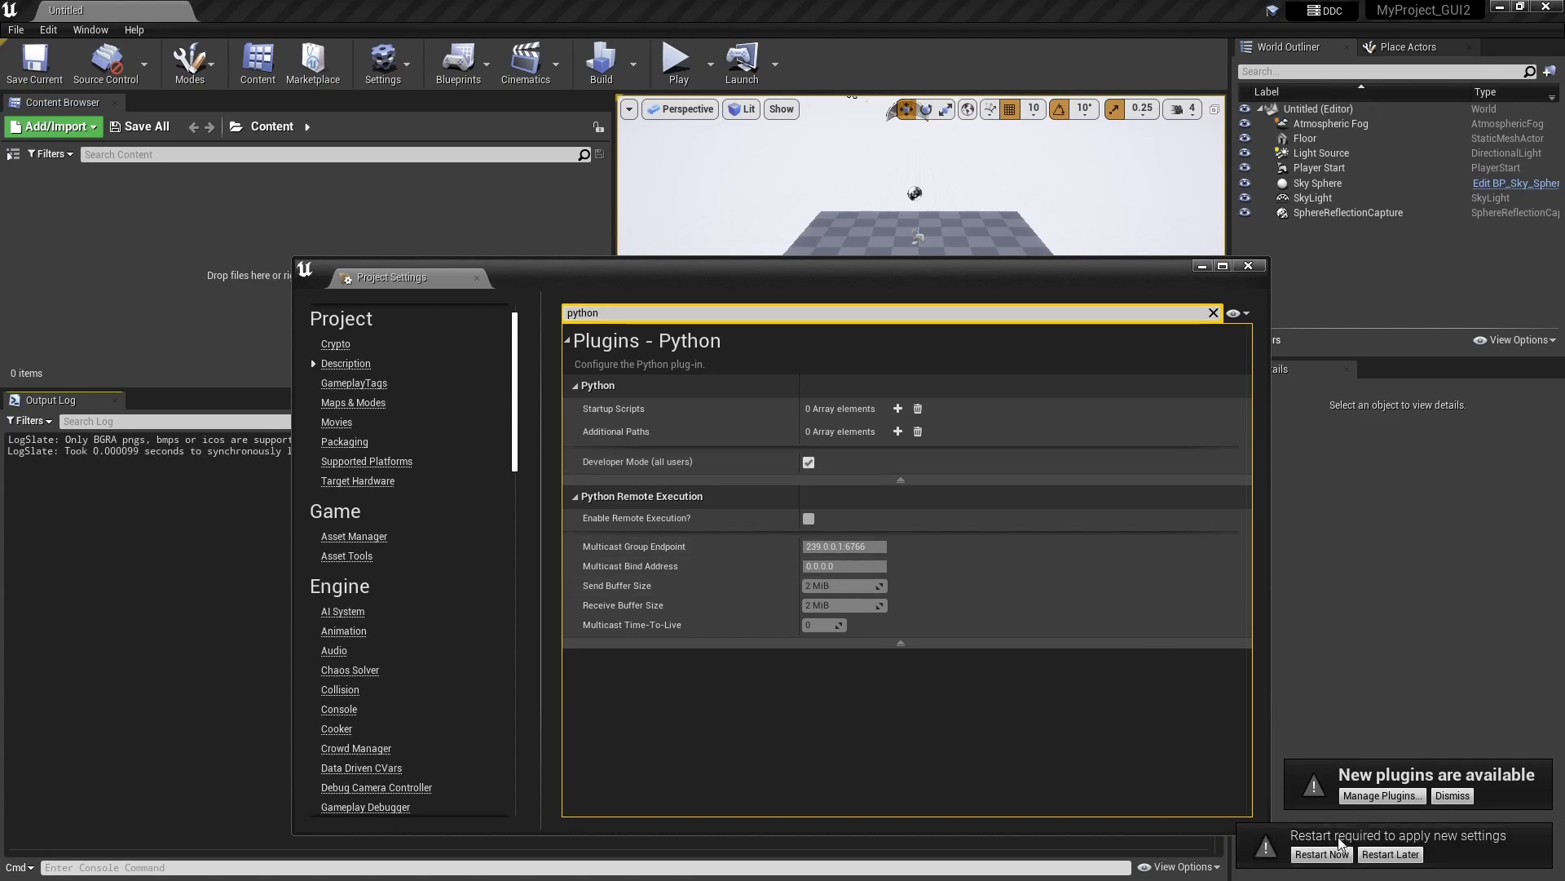
{"action": "left_click", "coordinate": [1314, 854]}
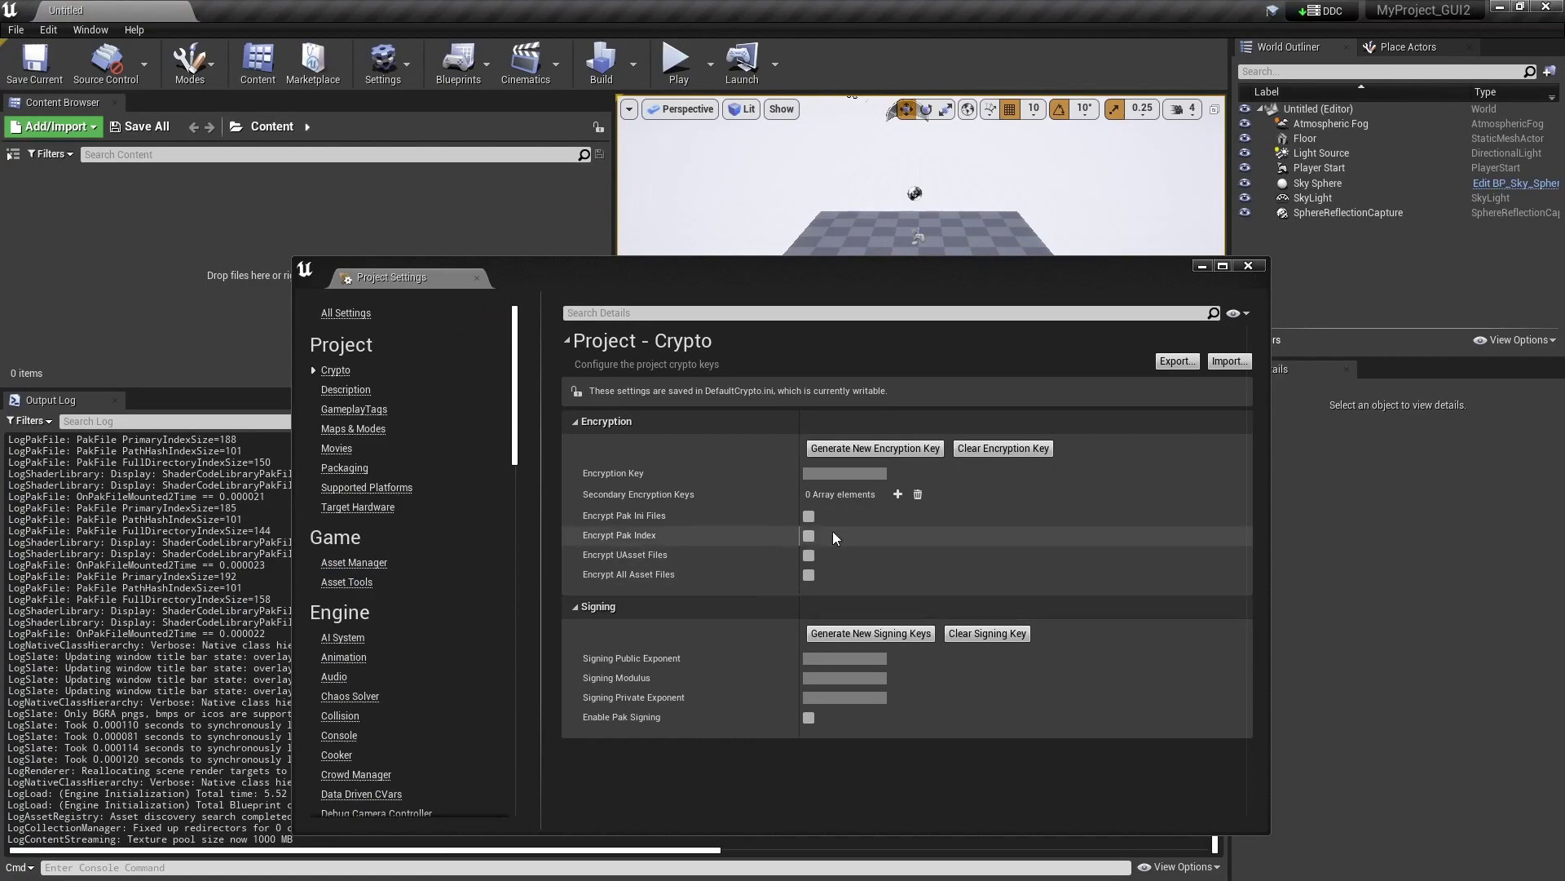
{"action": "left_click", "coordinate": [1262, 266]}
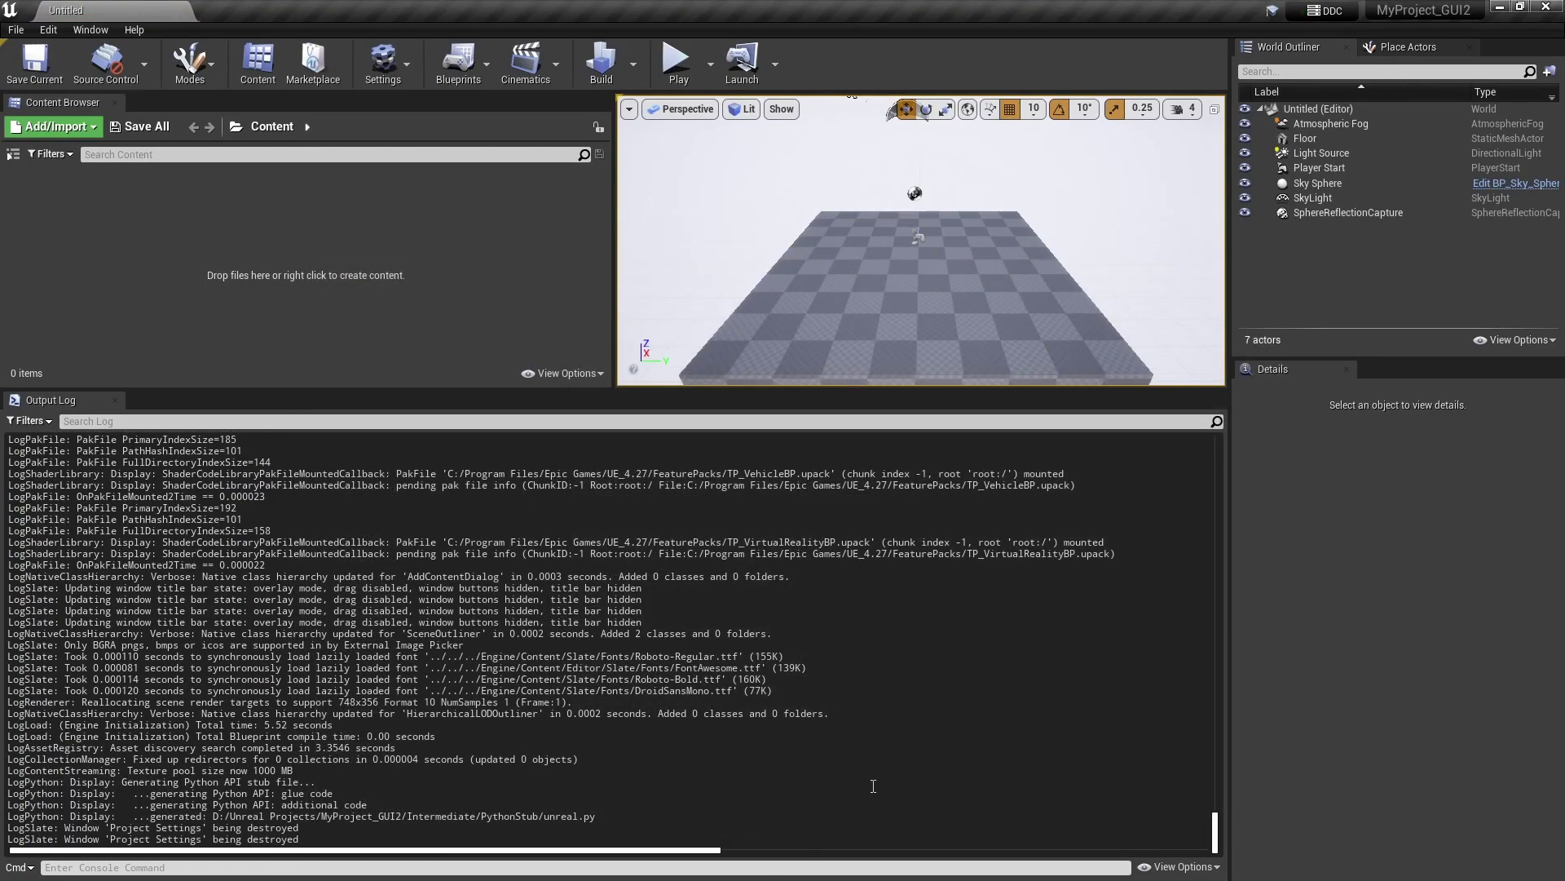
{"action": "key", "text": "alt+Tab"}
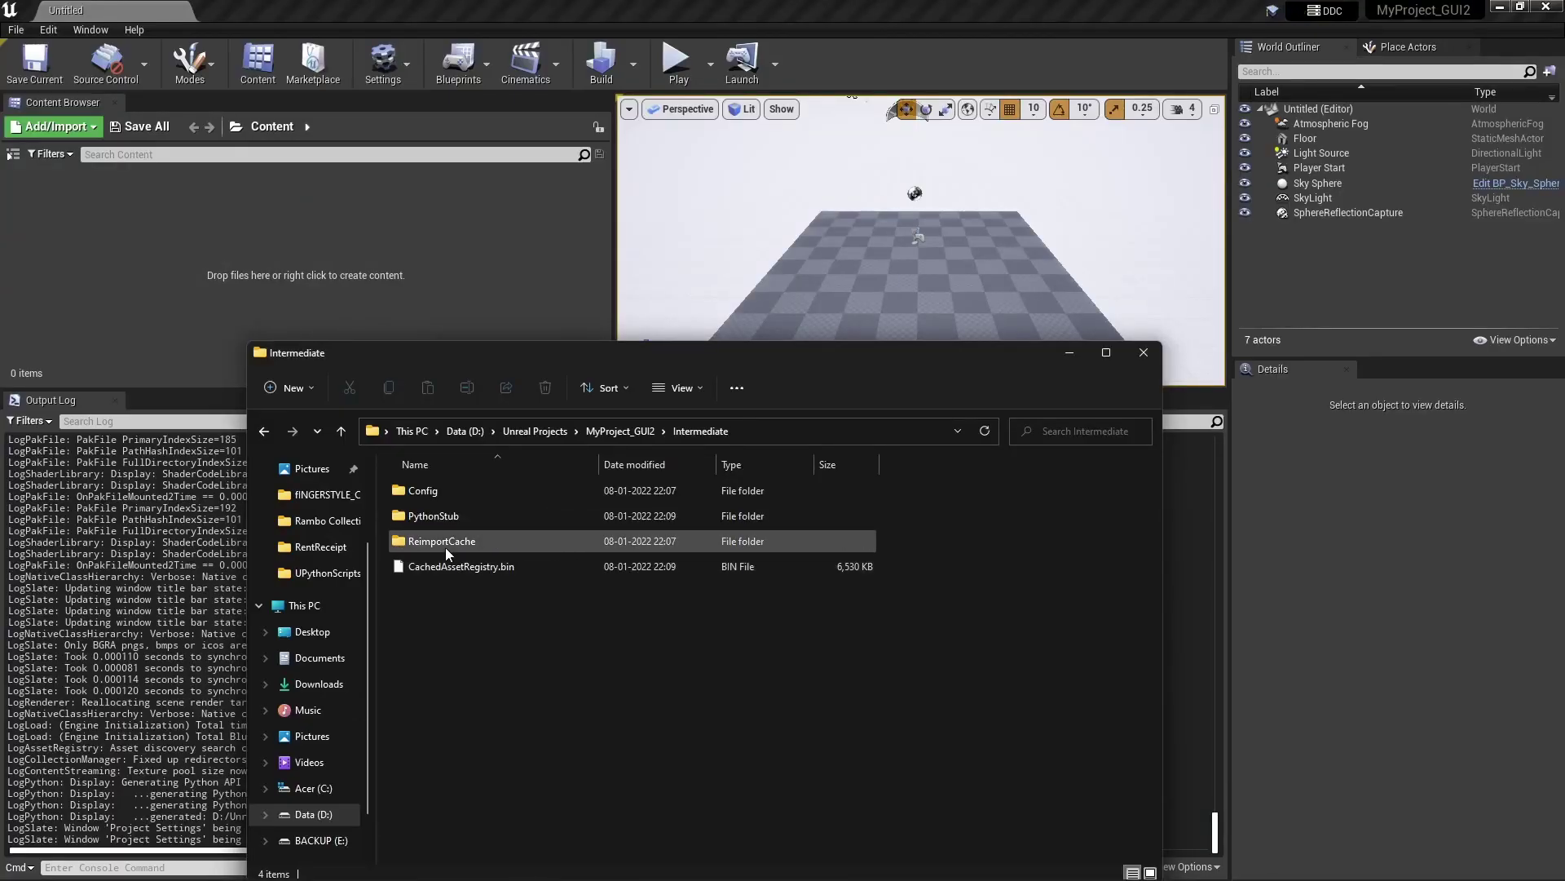
Step: Open the unreal stub file from the PythonStub folder in Notepad++
{"action": "double_click", "coordinate": [446, 518]}
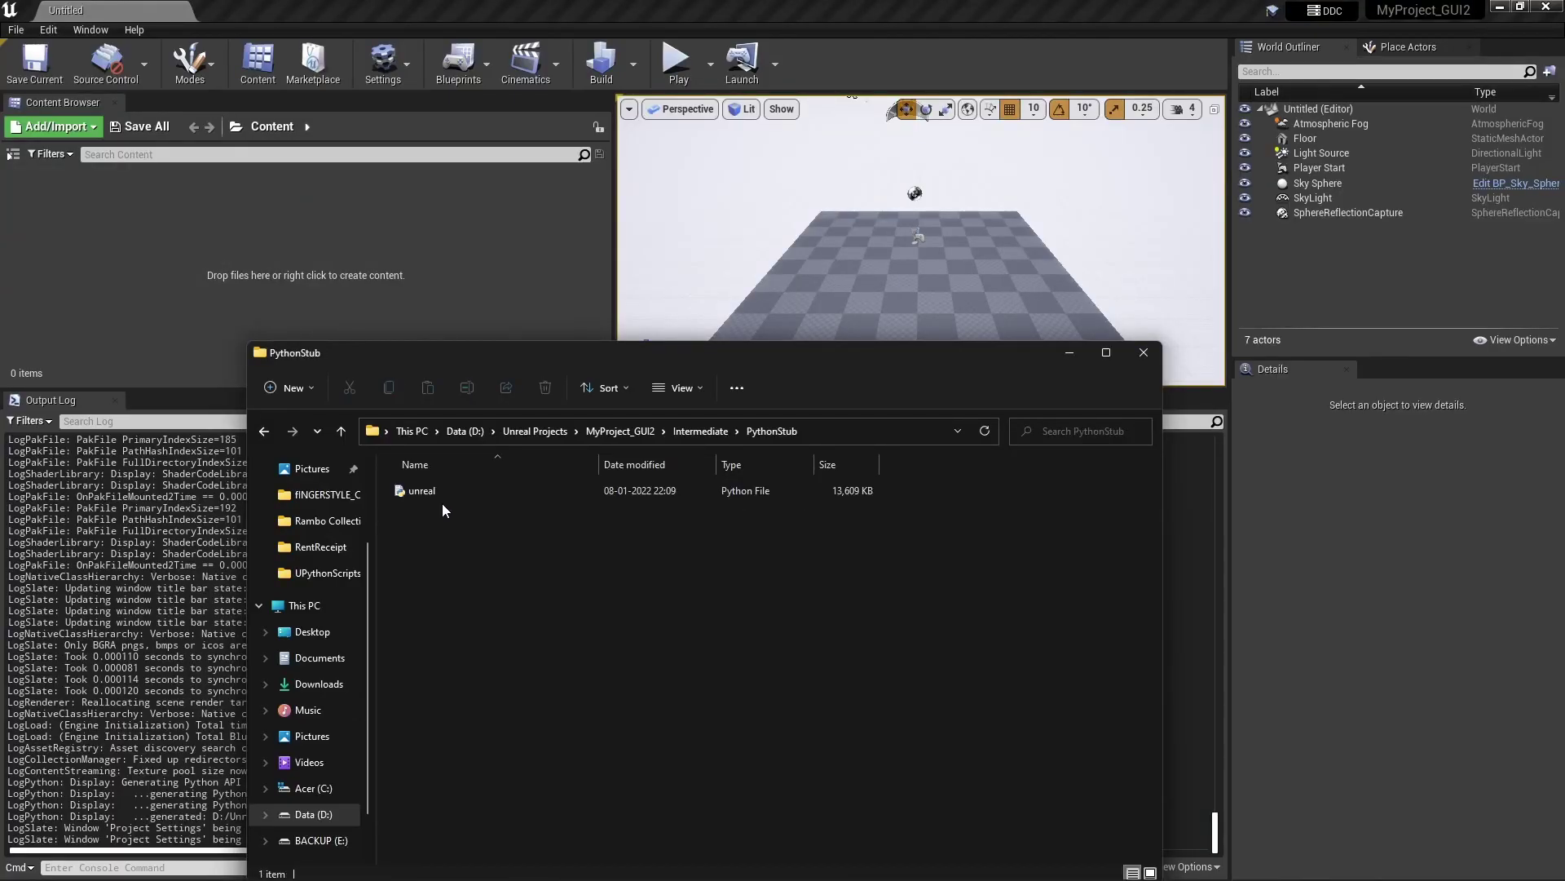
{"action": "left_click", "coordinate": [424, 493]}
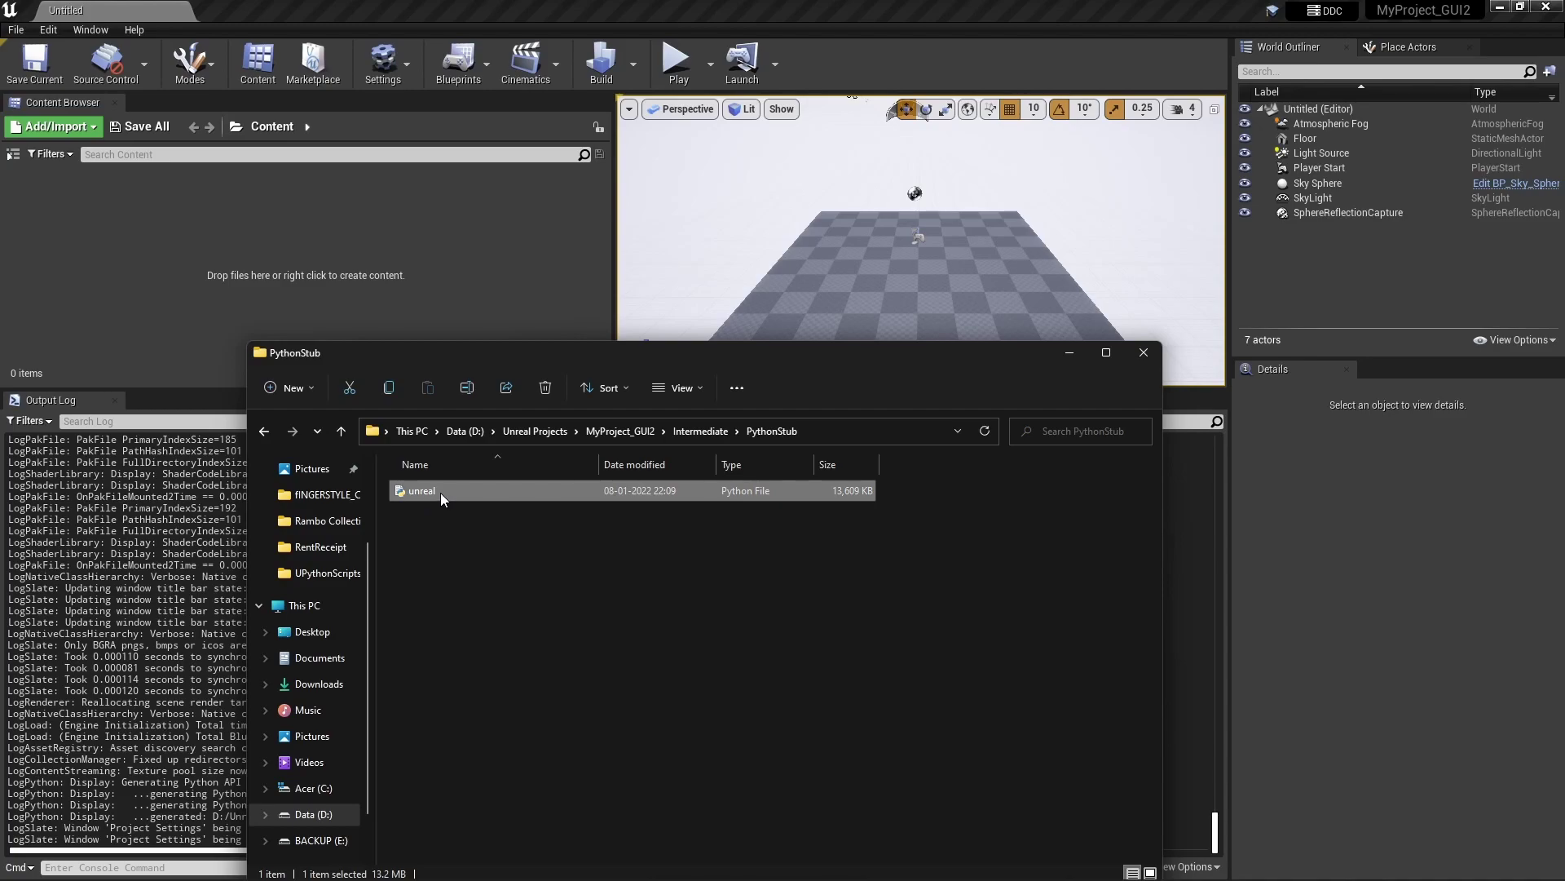
{"action": "right_click", "coordinate": [440, 493]}
{"action": "mouse_move", "coordinate": [536, 576]}
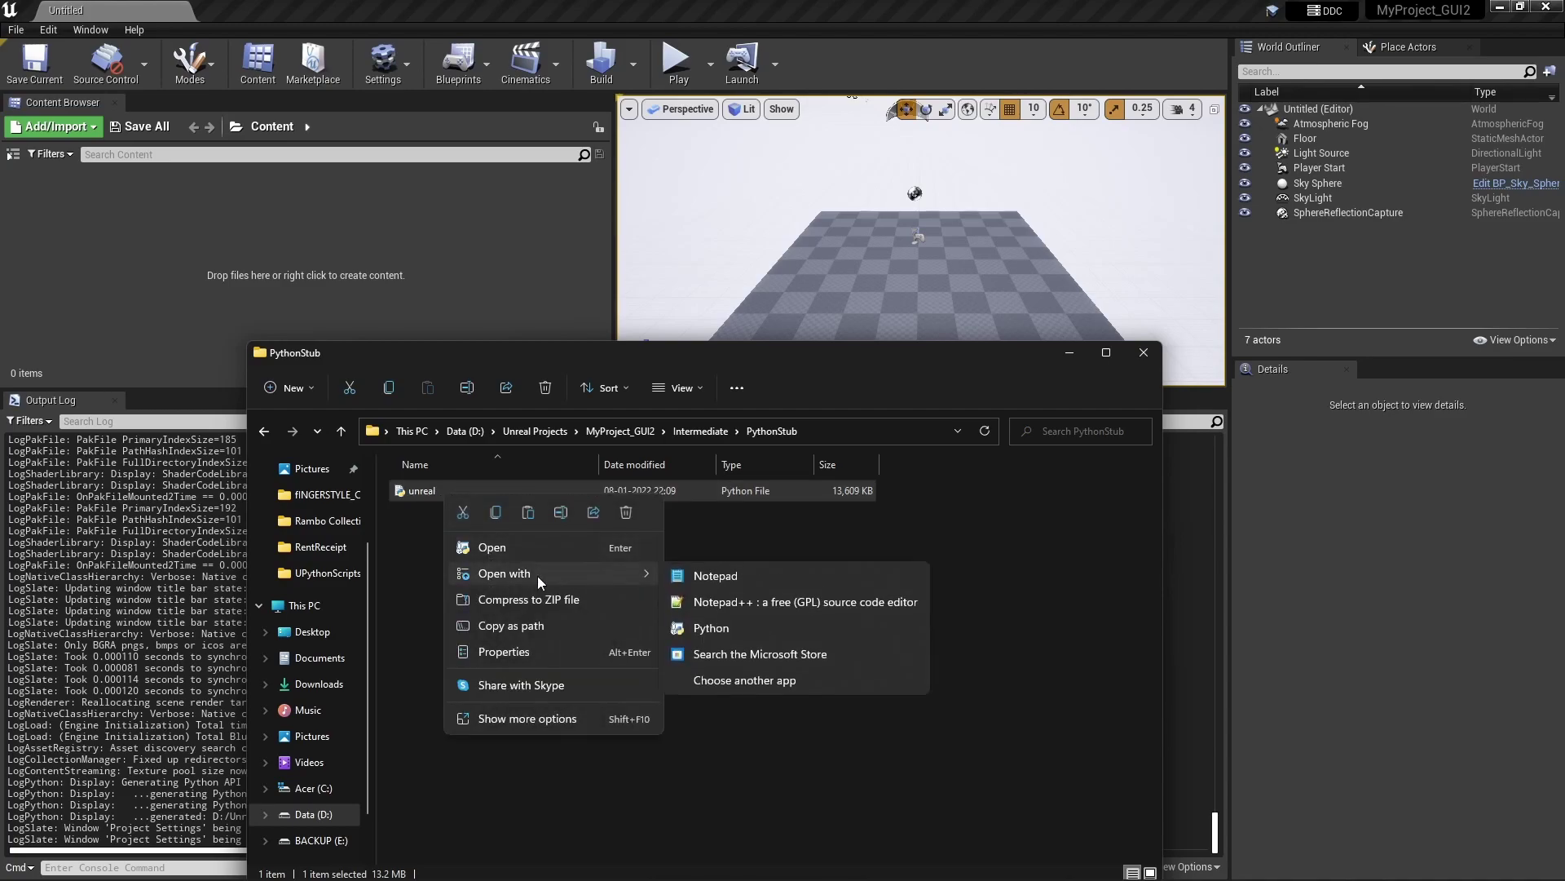
{"action": "left_click", "coordinate": [711, 605]}
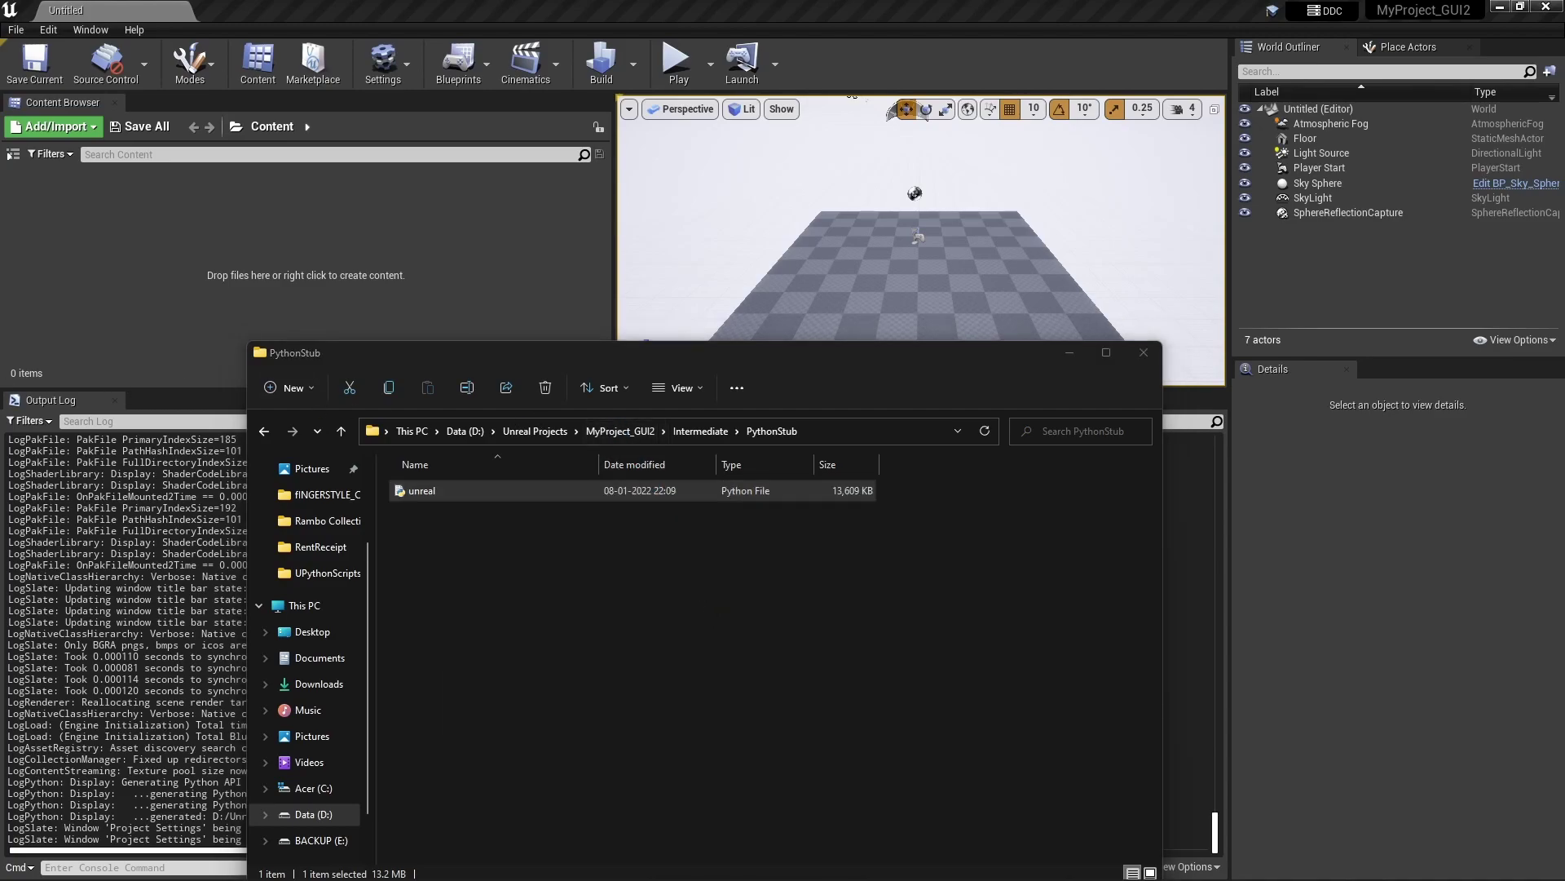
Step: Scroll through the unreal.py stub listing and close Notepad++
{"action": "scroll", "coordinate": [558, 220], "scroll_direction": "down", "scroll_amount": 6}
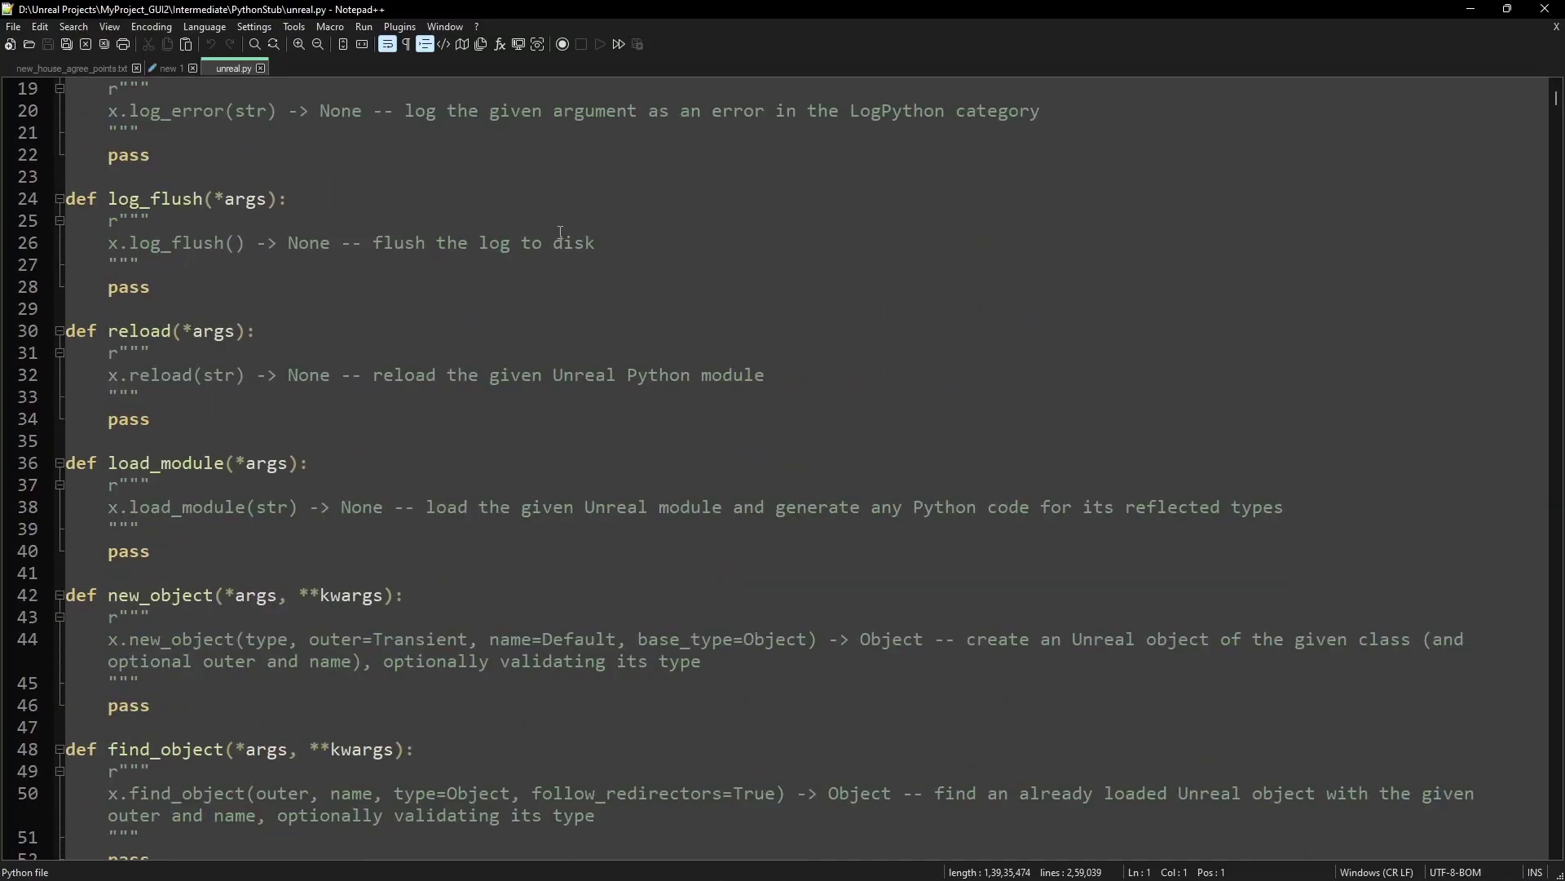
{"action": "scroll", "coordinate": [560, 233], "scroll_direction": "down", "scroll_amount": 3, "text": "ctrl"}
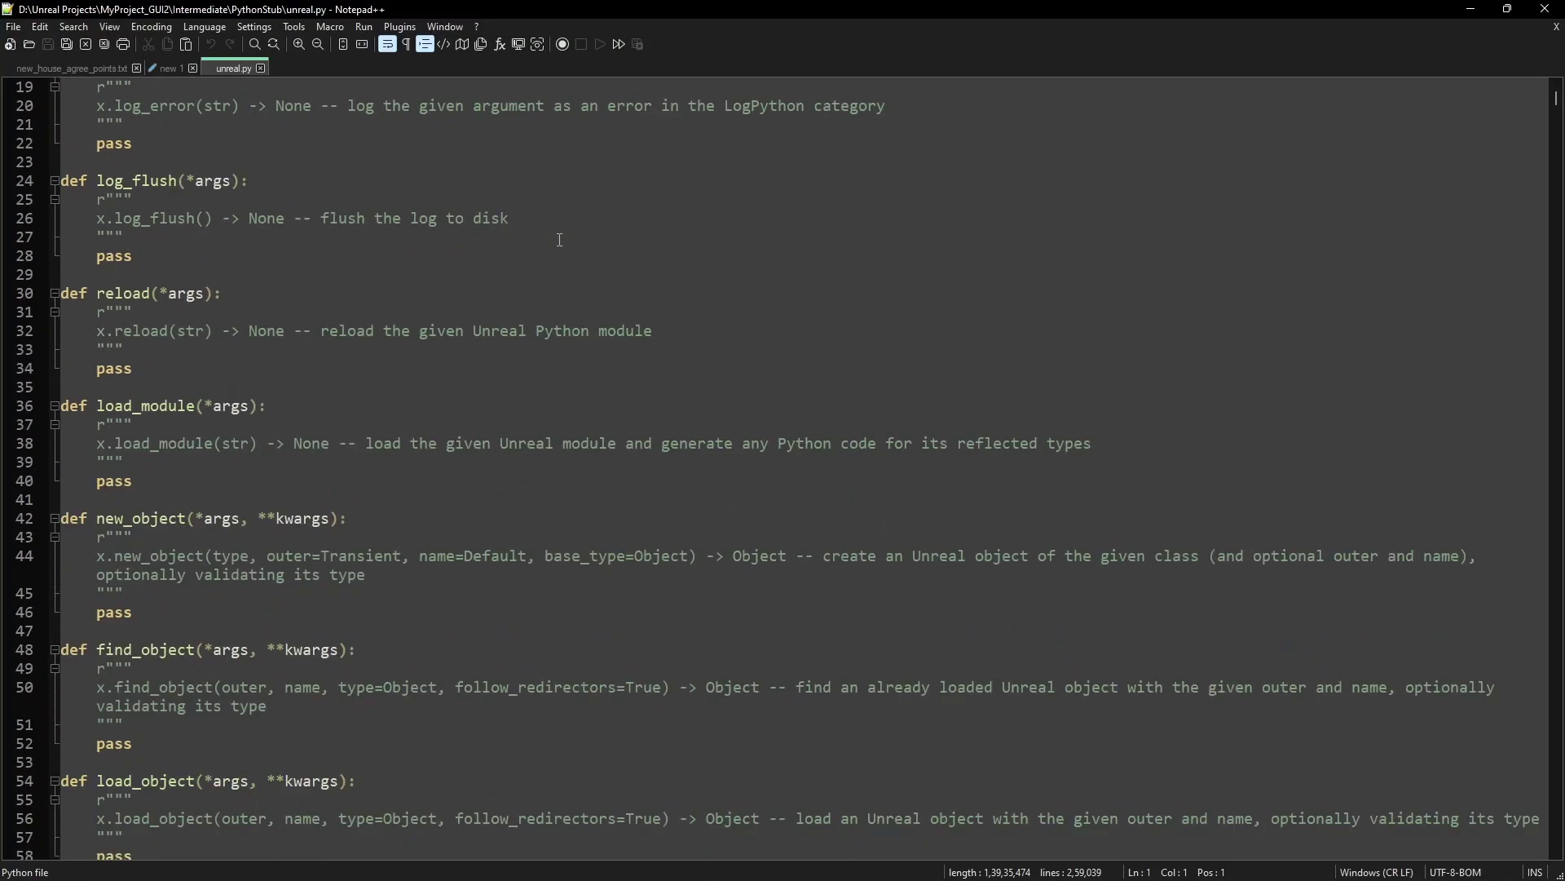
{"action": "scroll", "coordinate": [559, 239], "scroll_direction": "up", "scroll_amount": 6}
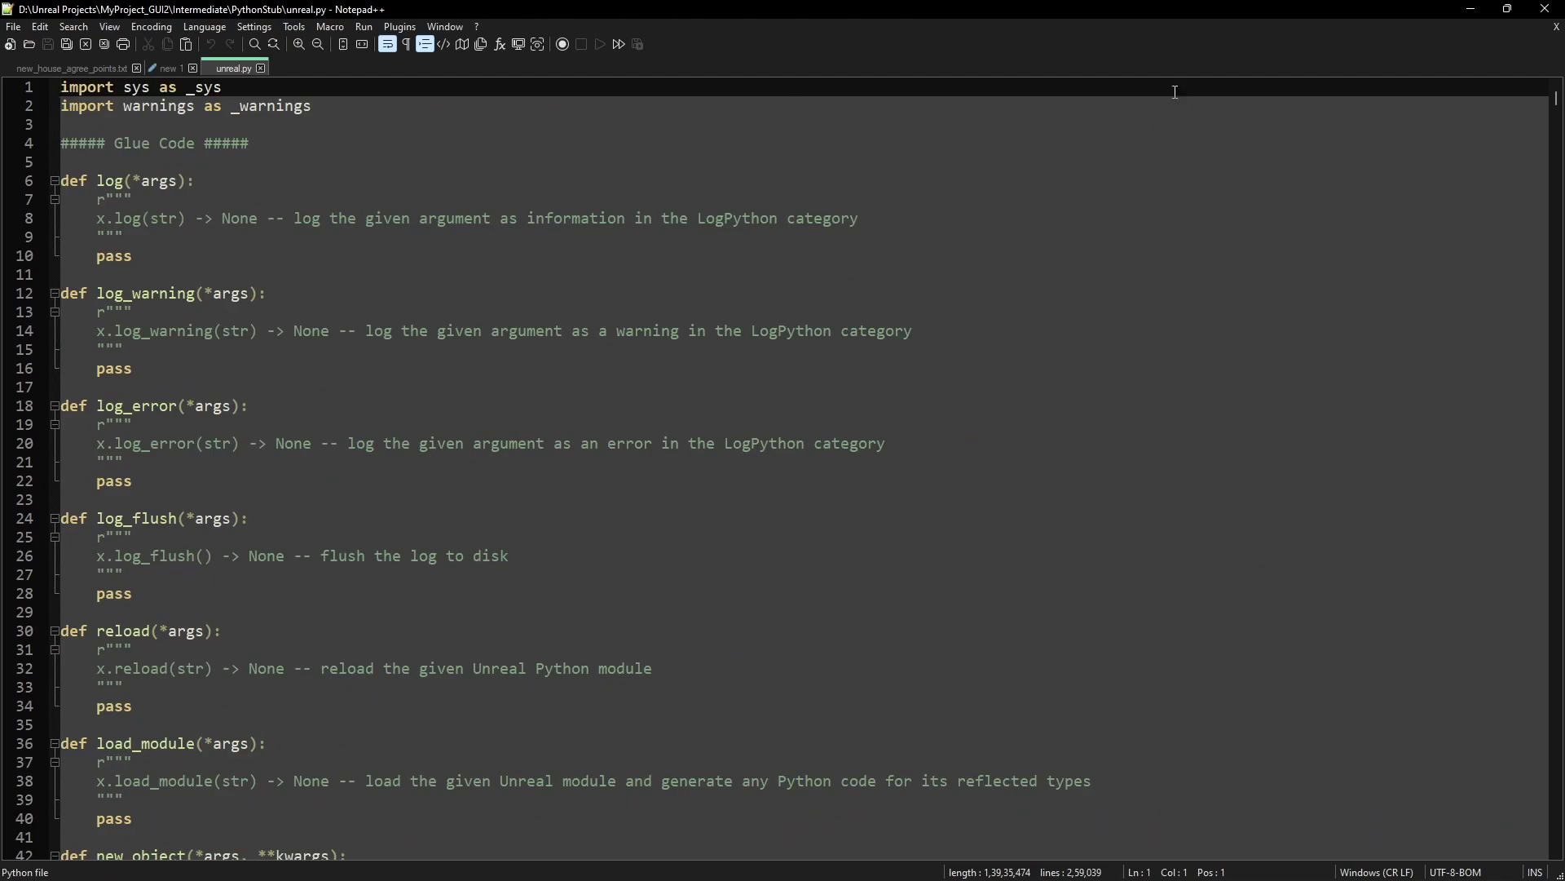
{"action": "key", "text": "alt+F4"}
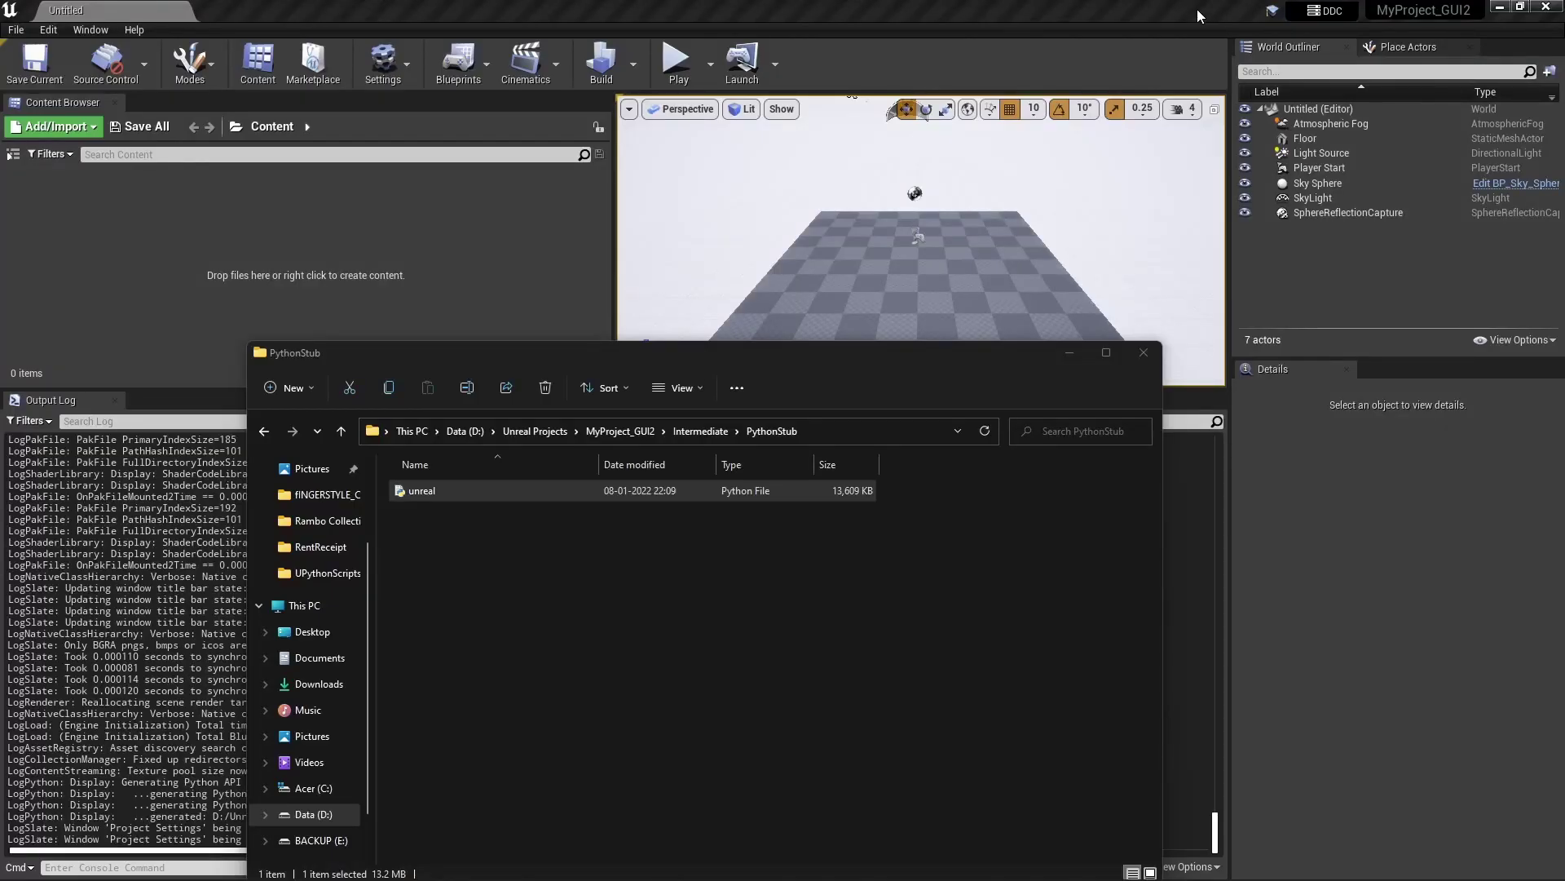
Step: Close the PythonStub window and confirm Developer Mode in Project Settings searched for 'pyth'
{"action": "left_click_drag", "start_coordinate": [887, 371], "coordinate": [1048, 245]}
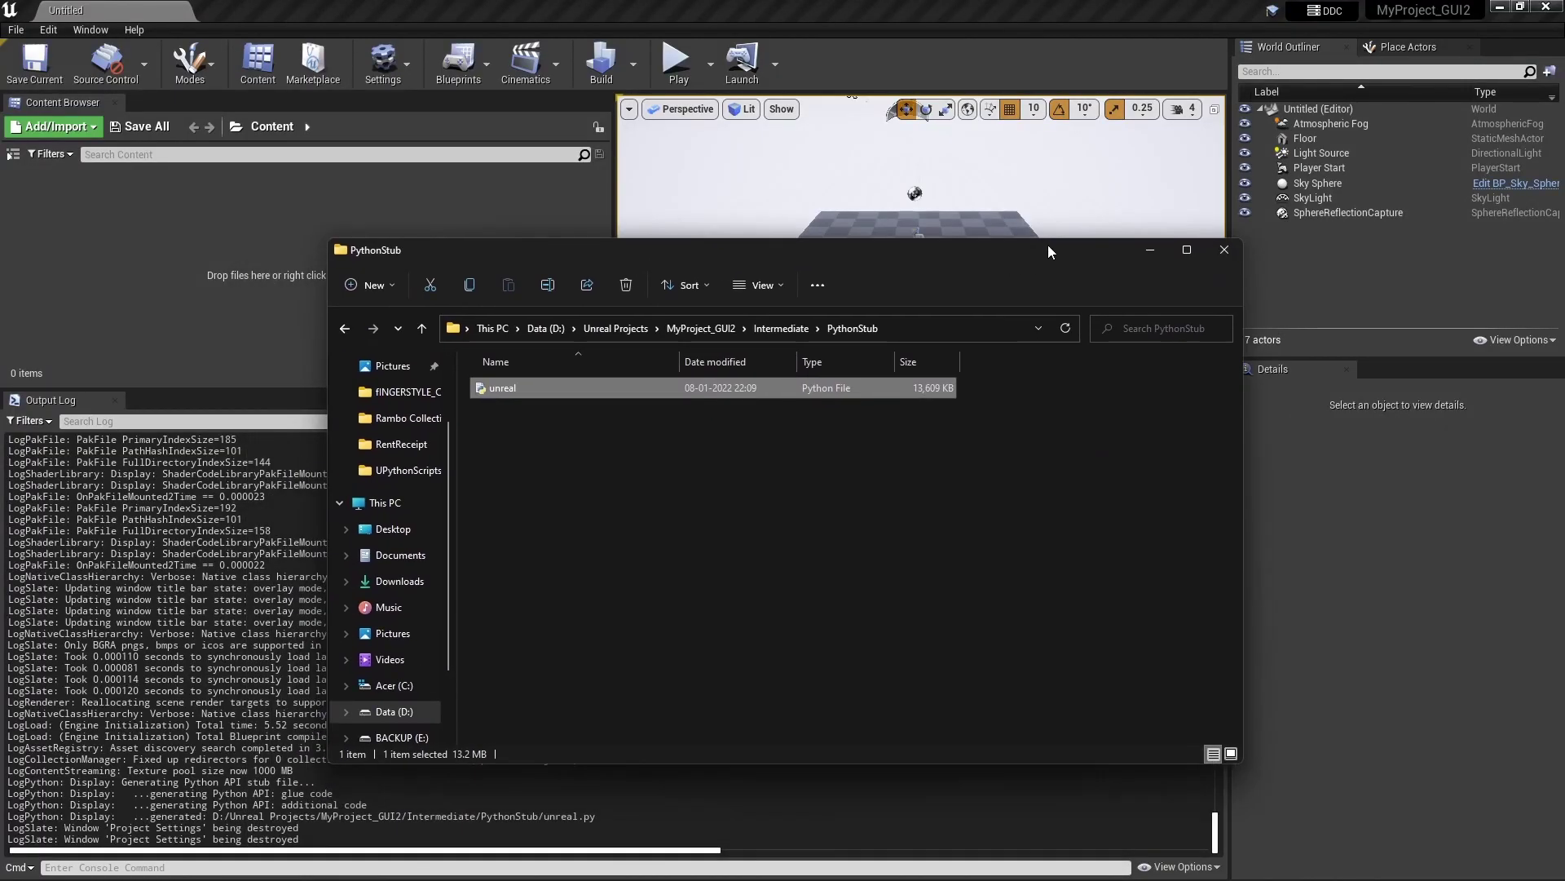
{"action": "left_click", "coordinate": [1223, 249]}
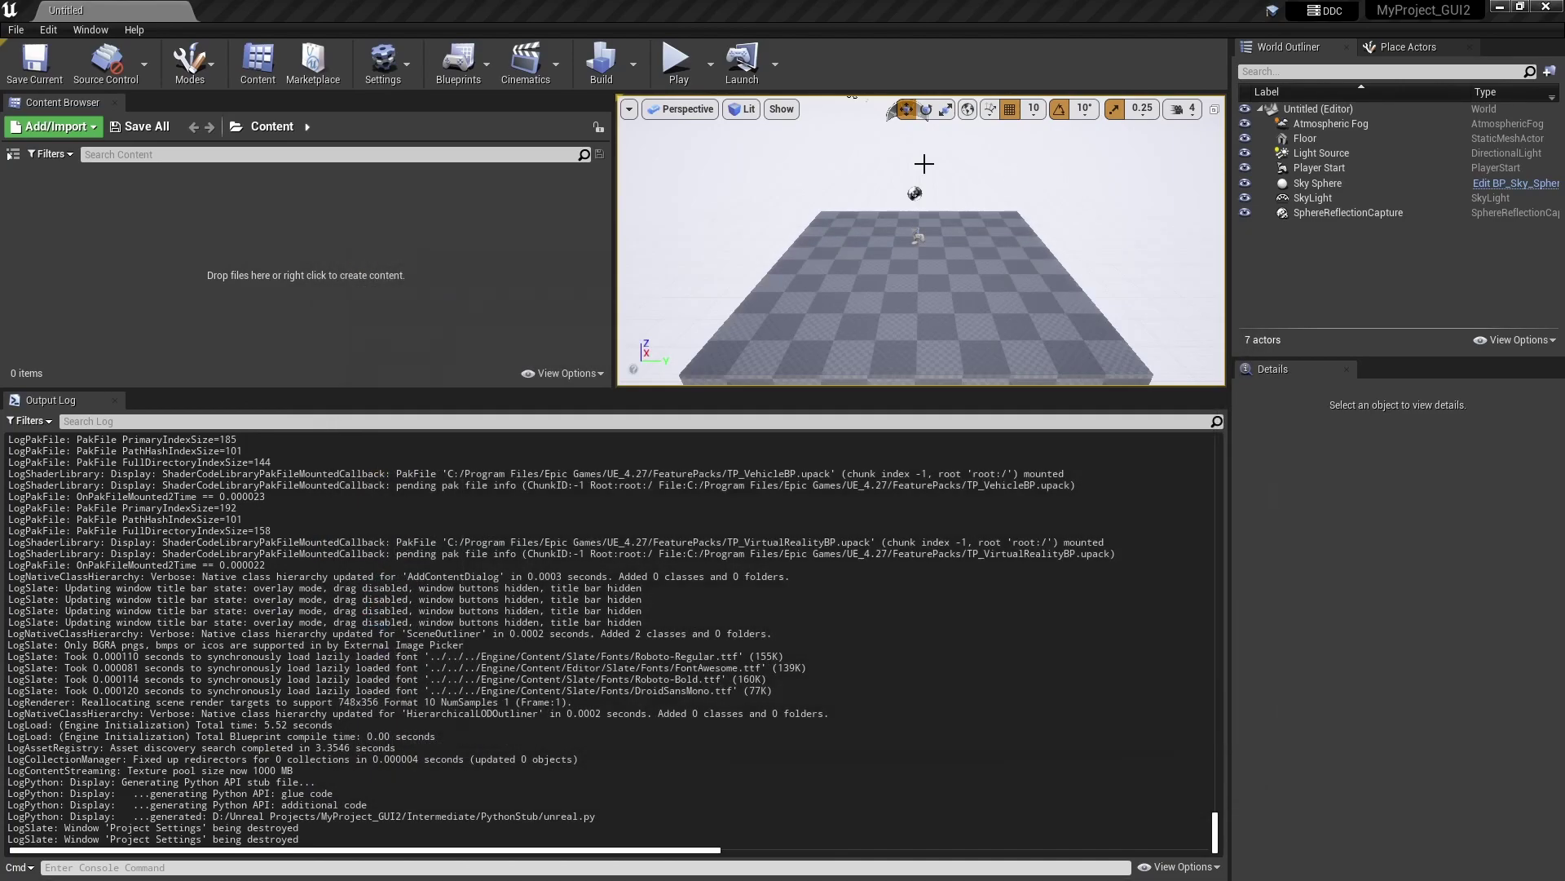
{"action": "left_click", "coordinate": [383, 63]}
{"action": "left_click", "coordinate": [413, 133]}
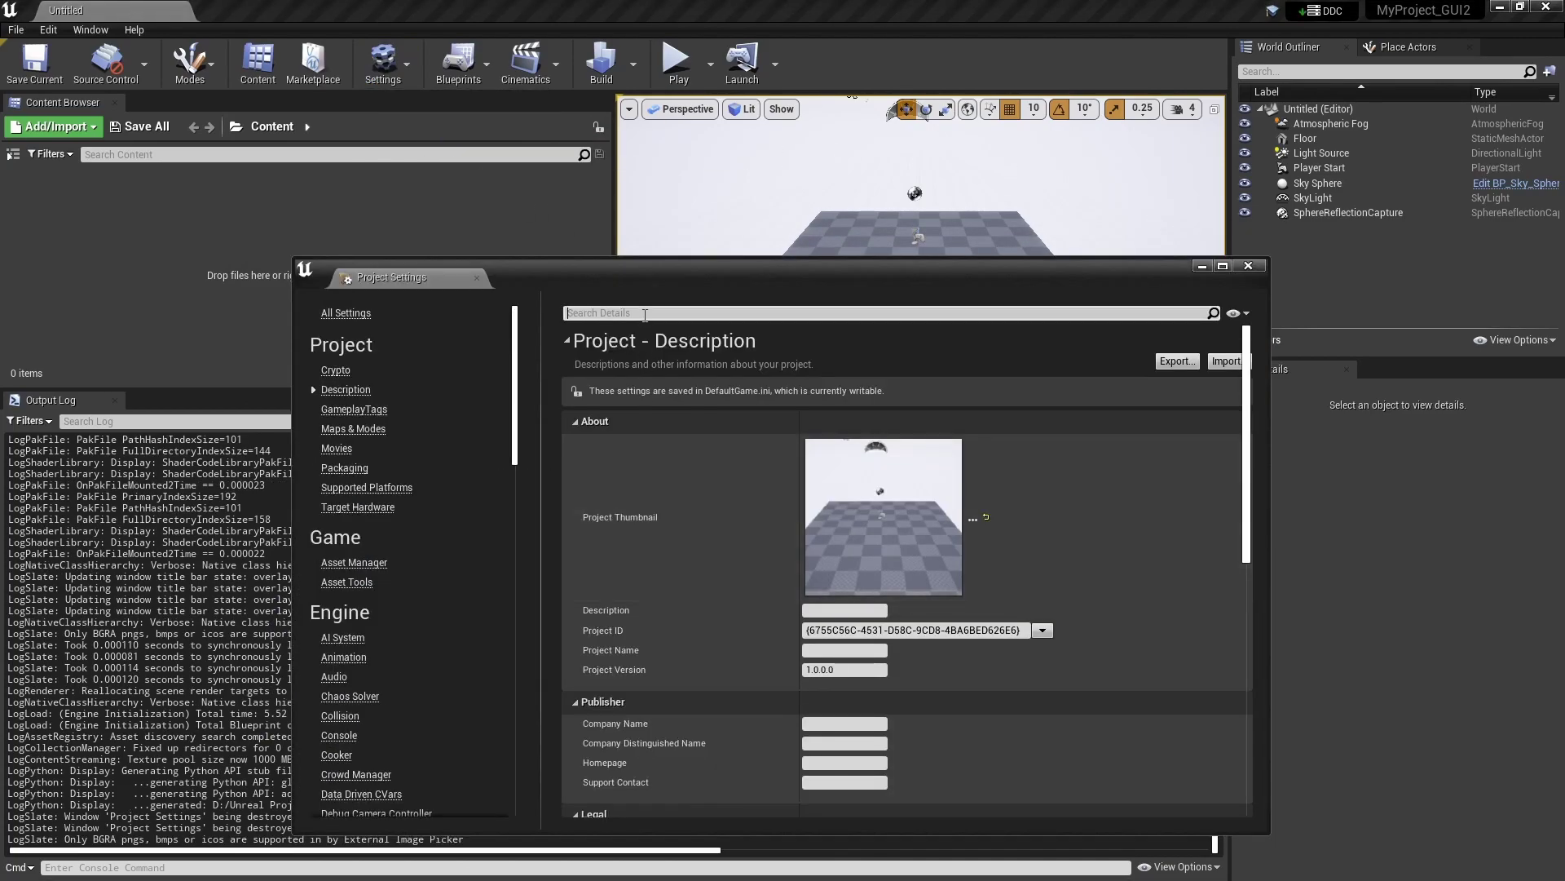
{"action": "left_click", "coordinate": [645, 314]}
{"action": "type", "text": "pyth"}
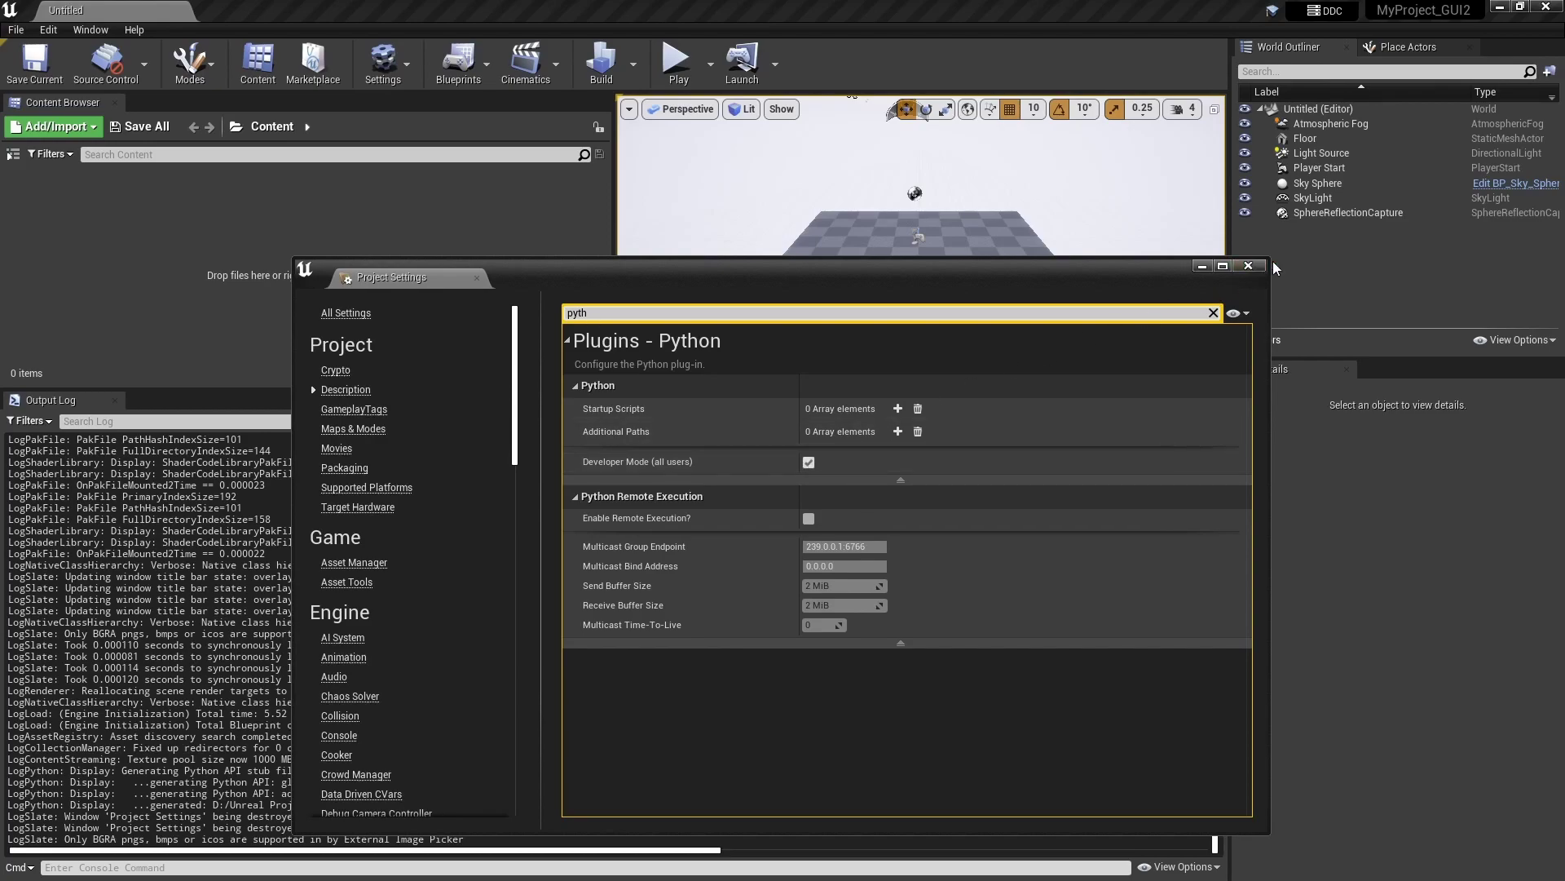
{"action": "left_click", "coordinate": [1248, 266]}
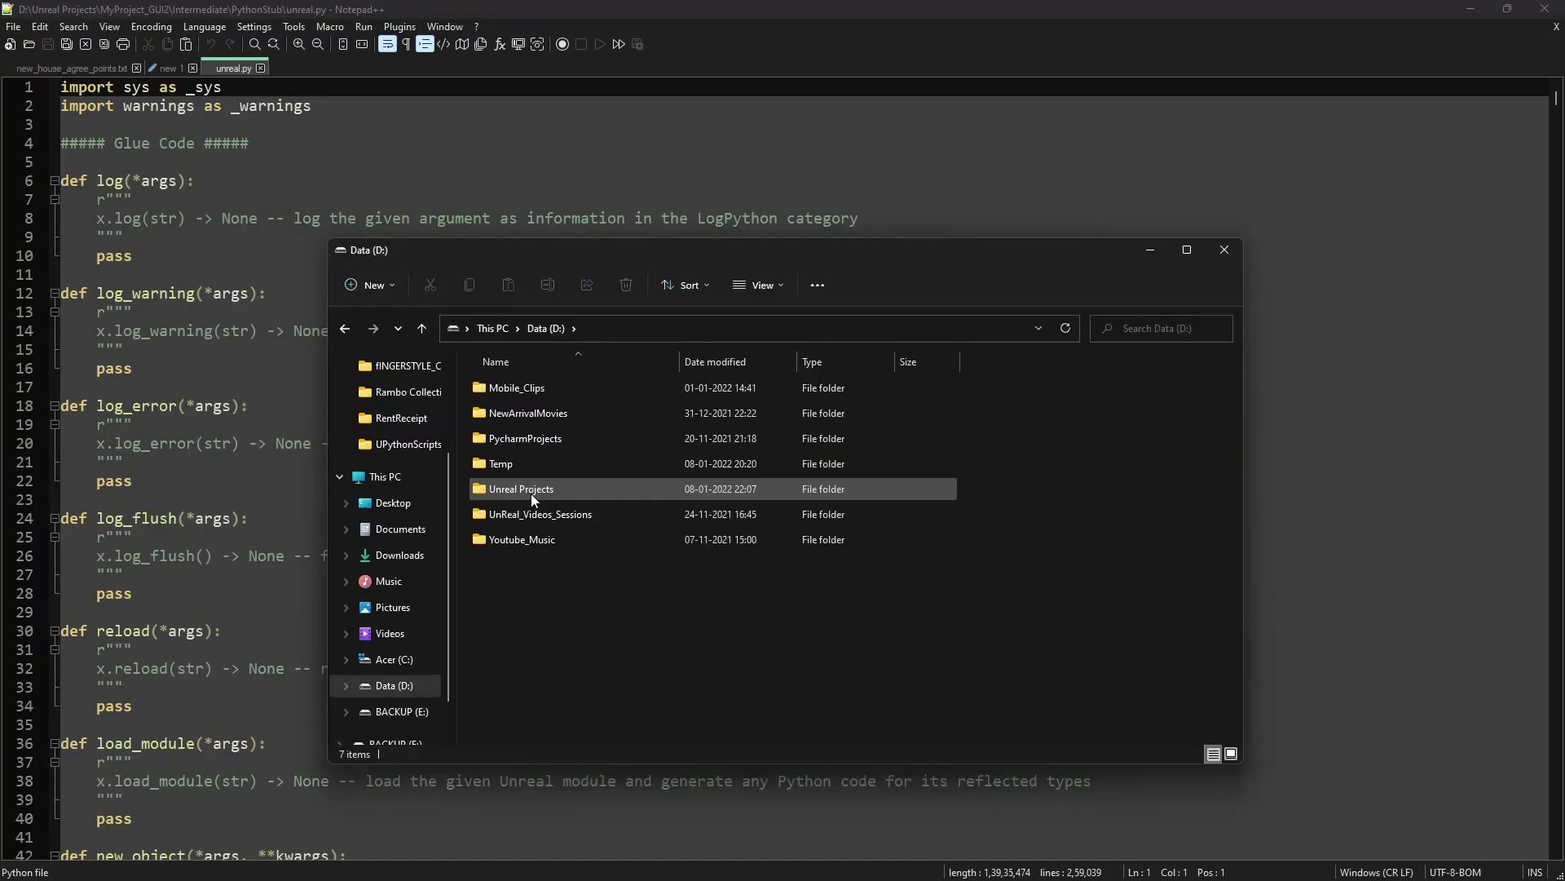
{"action": "key", "text": "Return"}
Step: Browse into MyProject_GUI2 > Intermediate > PythonStub, then return to the MyProject_GUI2 folder
{"action": "double_click", "coordinate": [527, 411]}
{"action": "double_click", "coordinate": [540, 465]}
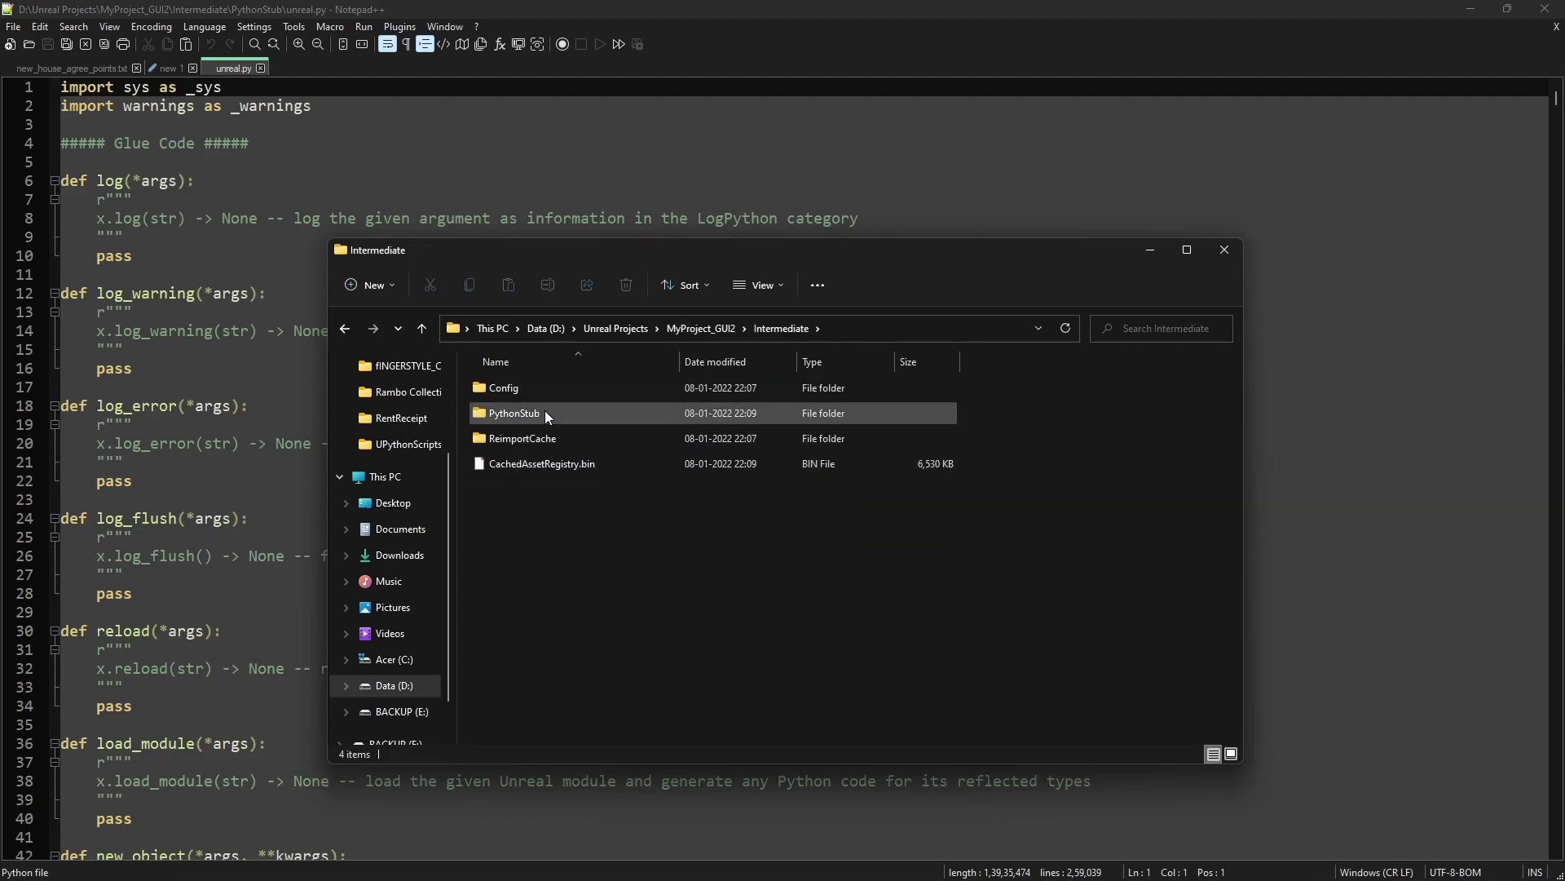
{"action": "double_click", "coordinate": [536, 415]}
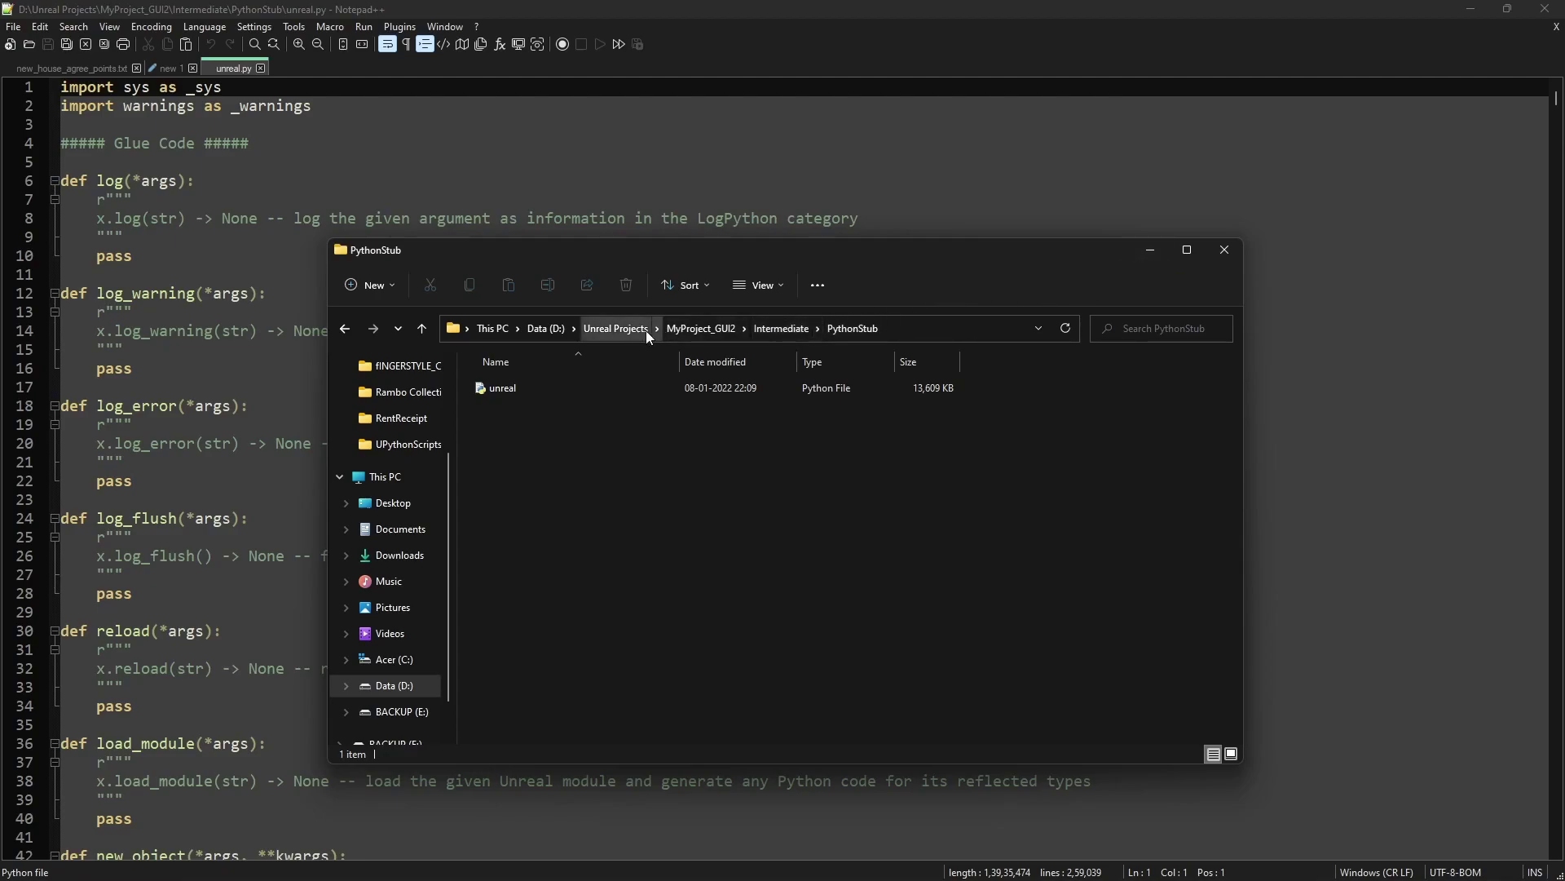
{"action": "left_click", "coordinate": [701, 330]}
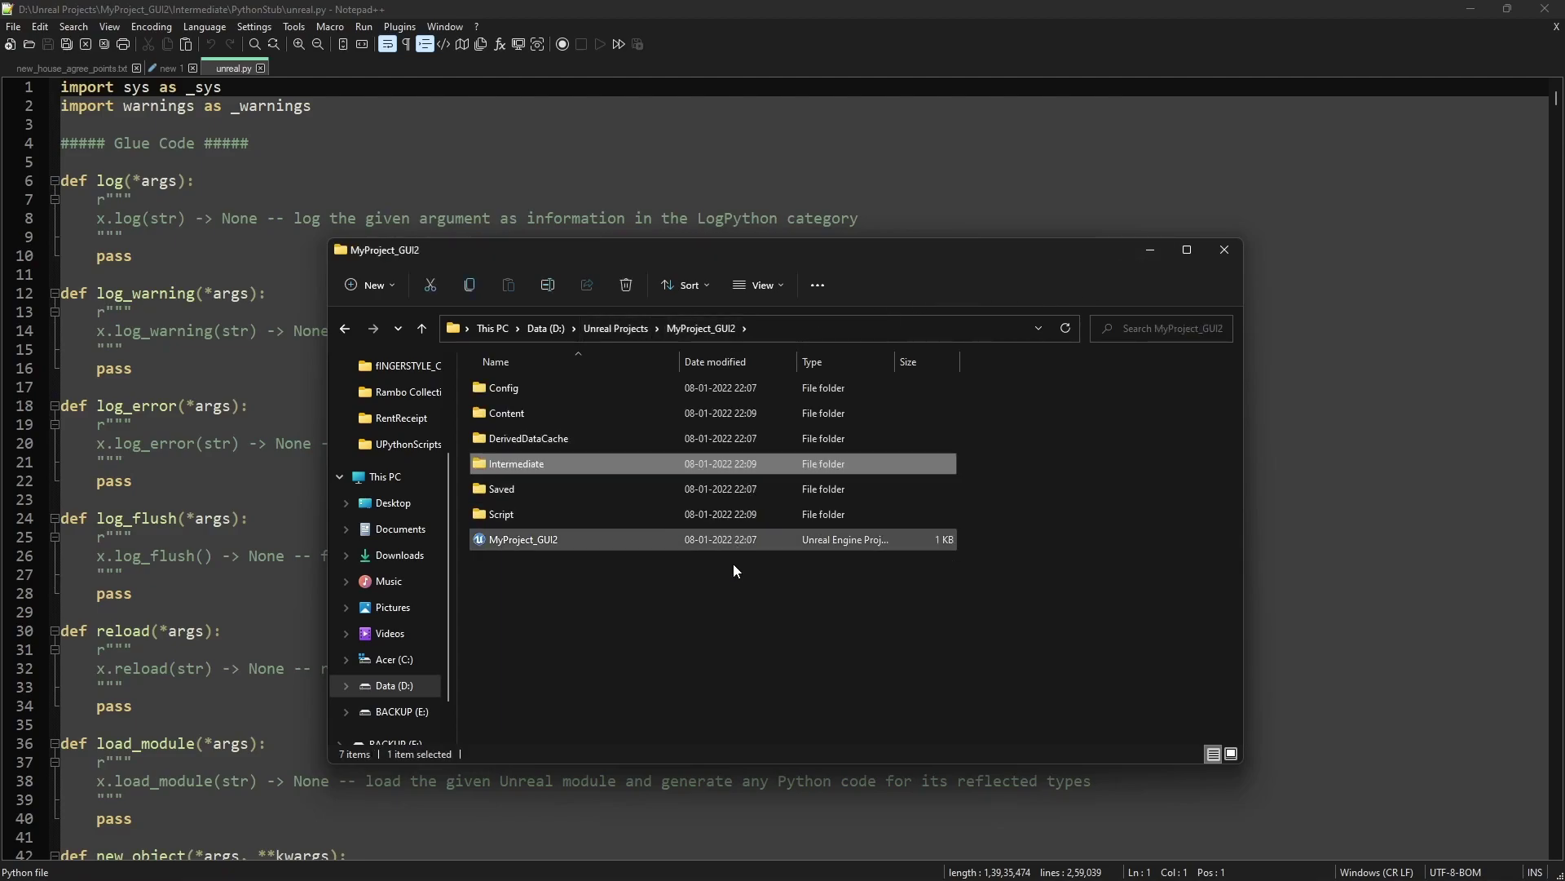
Step: Minimize Explorer and the unreal.py editor, then clear Unreal's Output Log
{"action": "left_click", "coordinate": [1158, 249]}
{"action": "left_click", "coordinate": [1470, 9]}
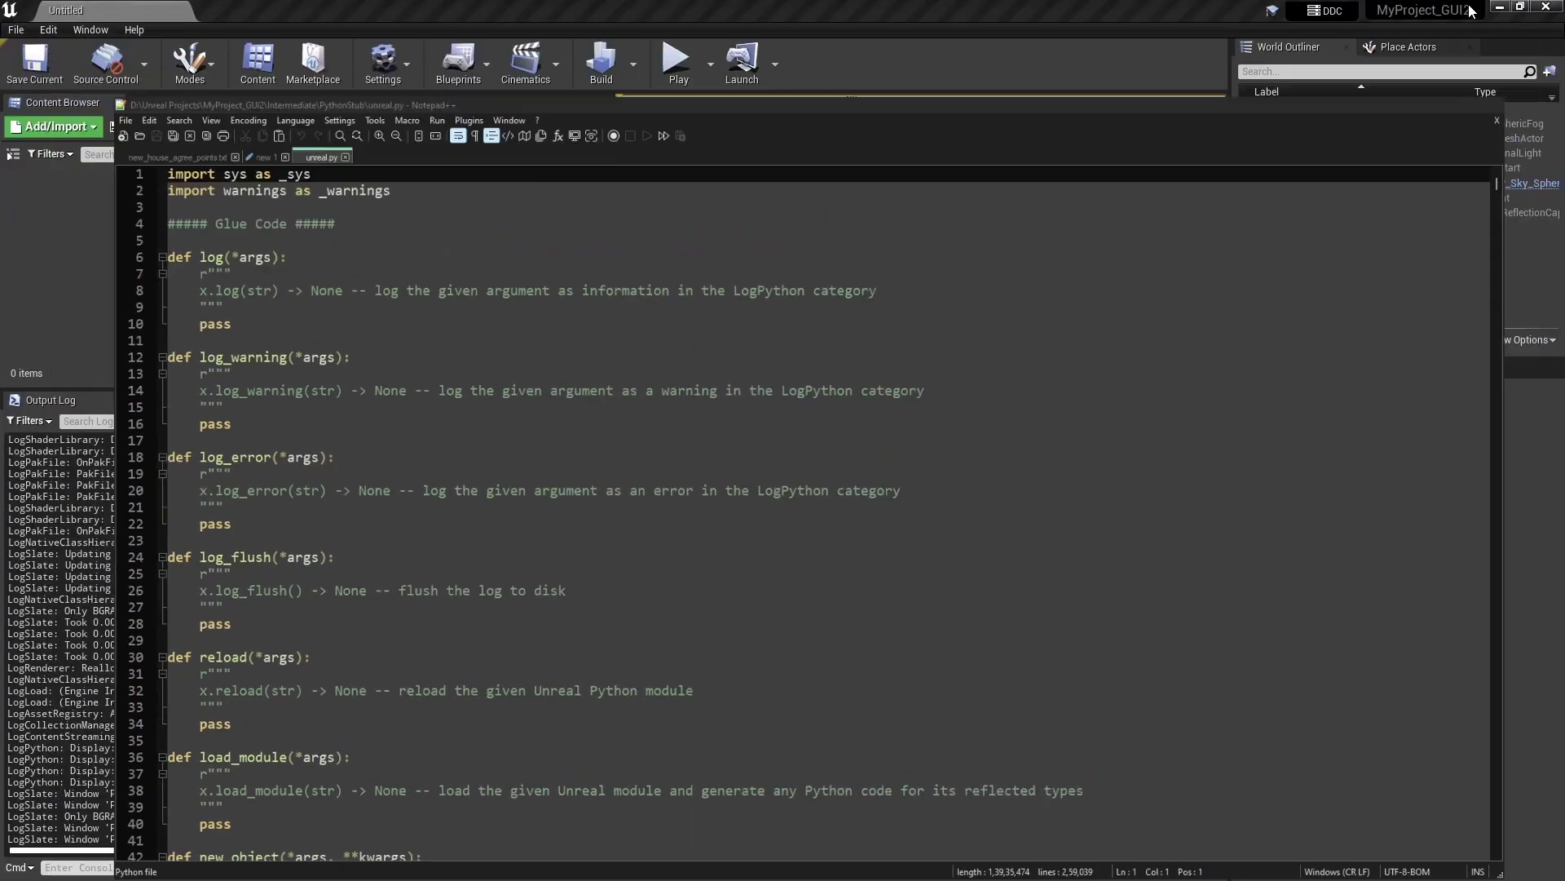
{"action": "right_click", "coordinate": [885, 613]}
{"action": "left_click", "coordinate": [897, 625]}
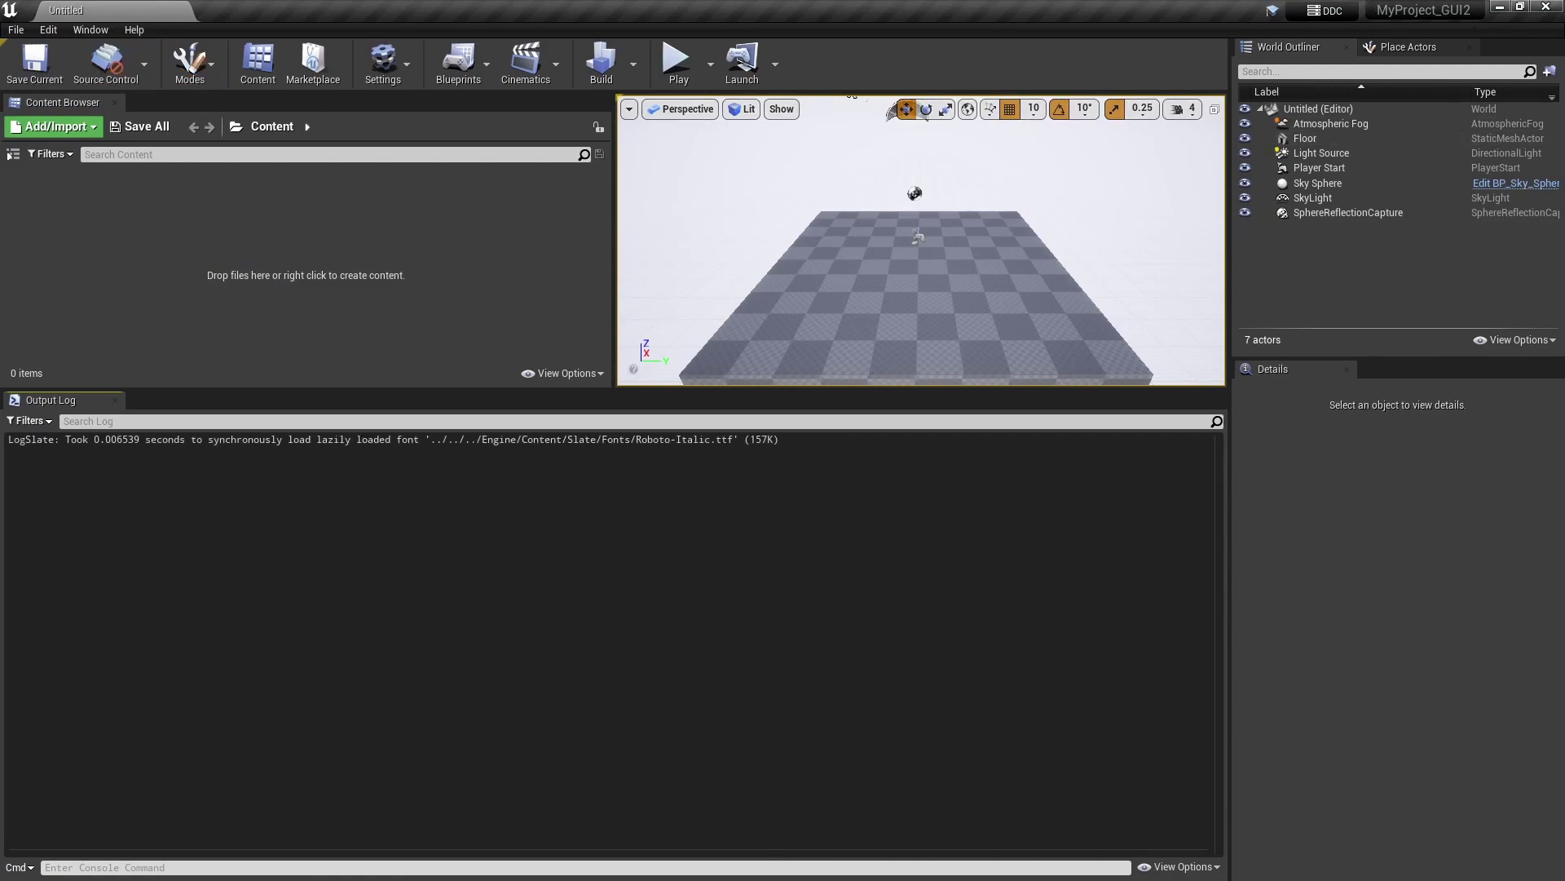
Step: In PyCharm, close mainUI.py and review CustomTool.py's imports and sys.path setup lines
{"action": "key", "text": "alt+Tab"}
{"action": "key", "text": "alt+Tab"}
{"action": "key", "text": "alt+Tab"}
{"action": "key", "text": "alt+Tab"}
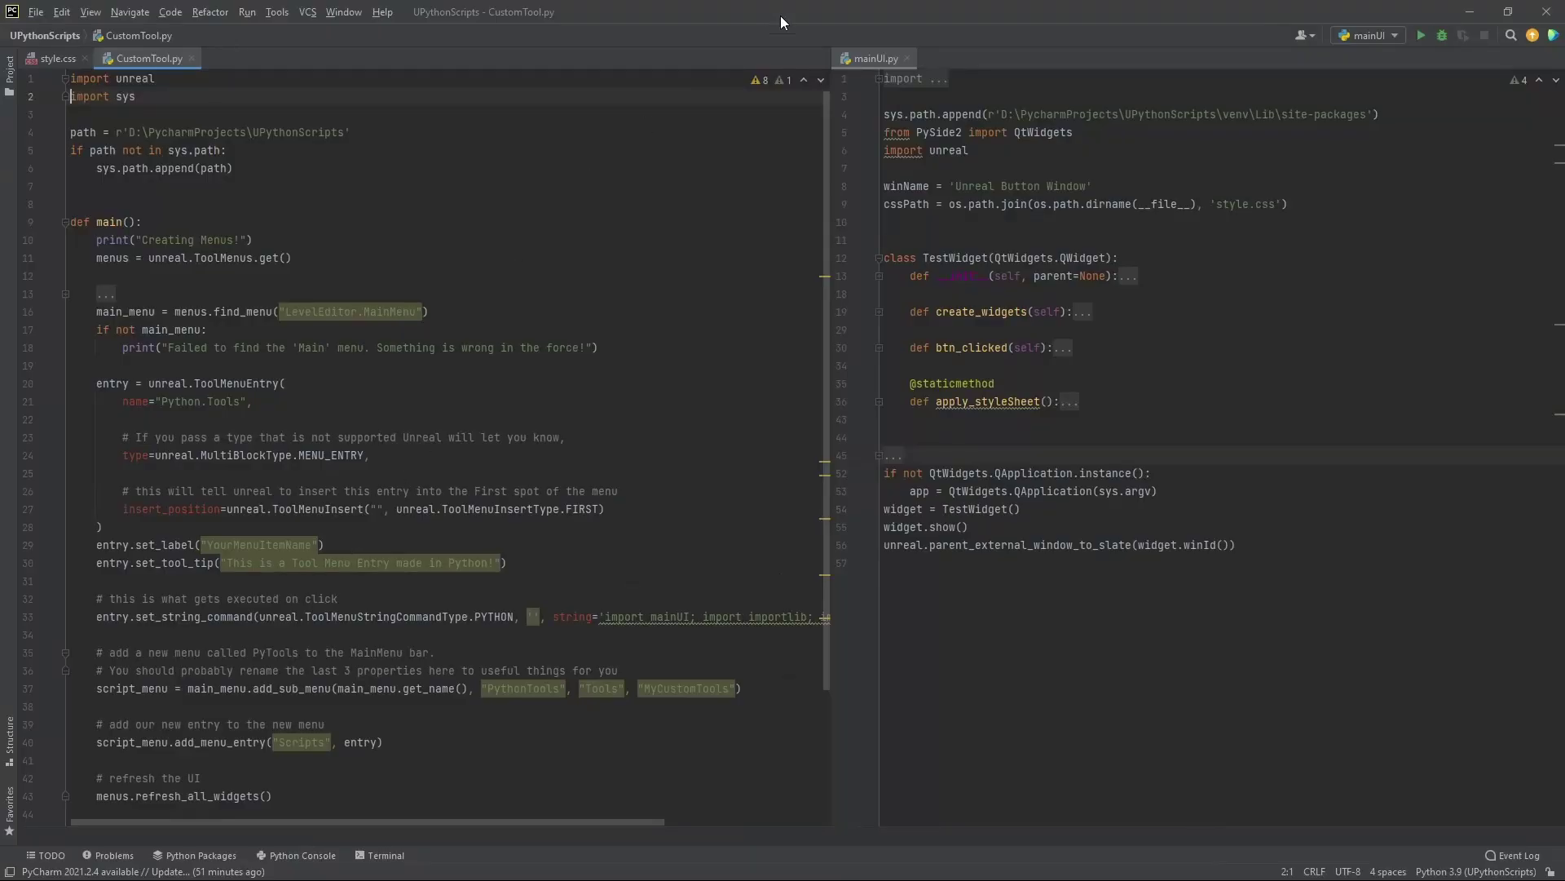
{"action": "middle_click", "coordinate": [864, 57]}
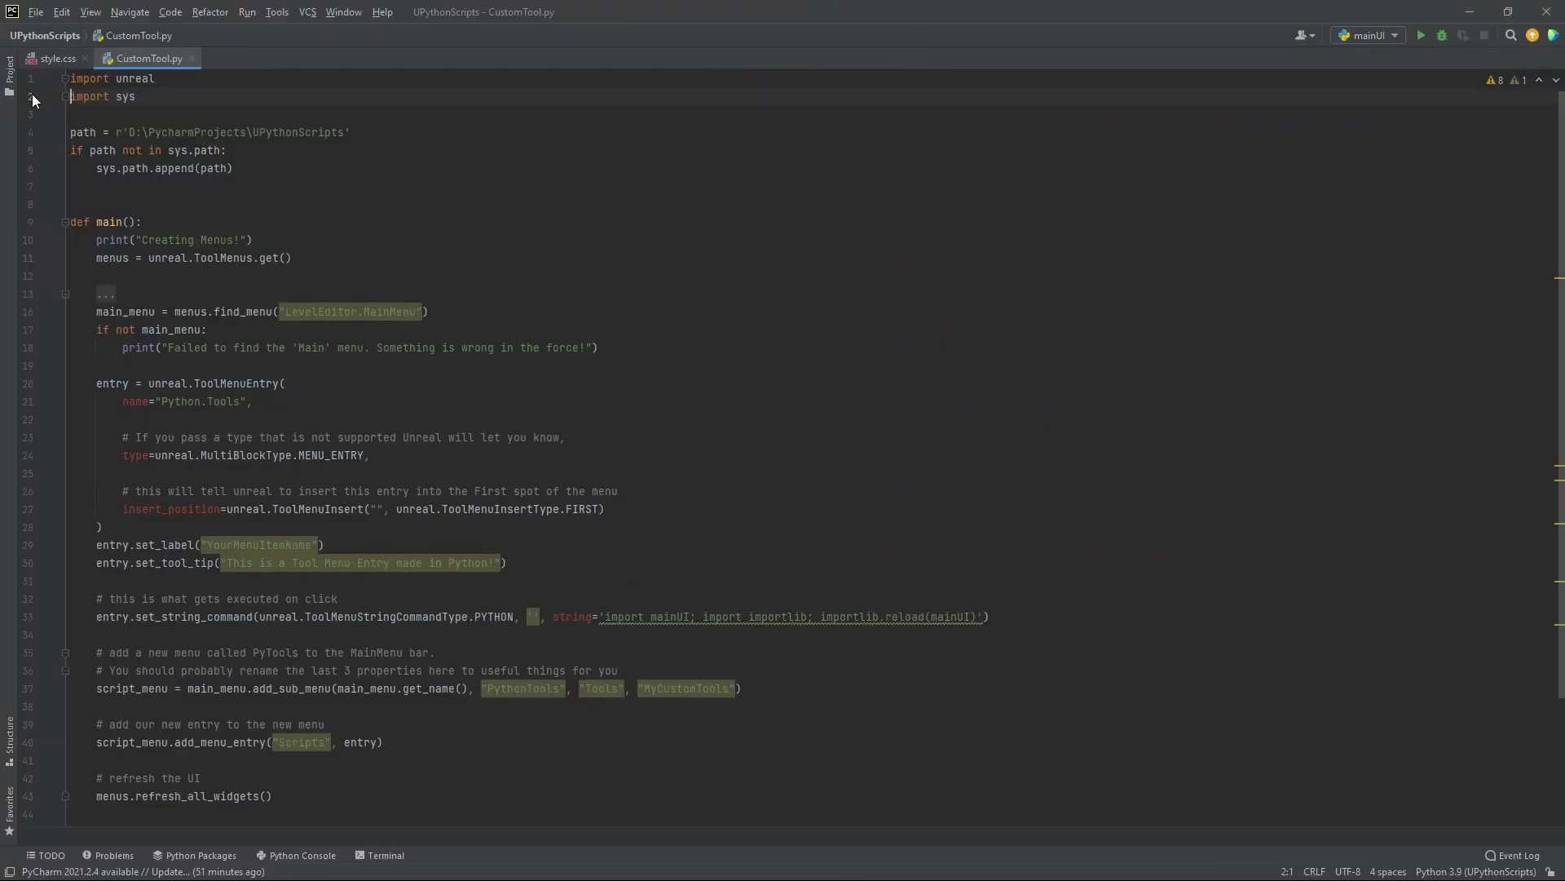
{"action": "left_click", "coordinate": [184, 82]}
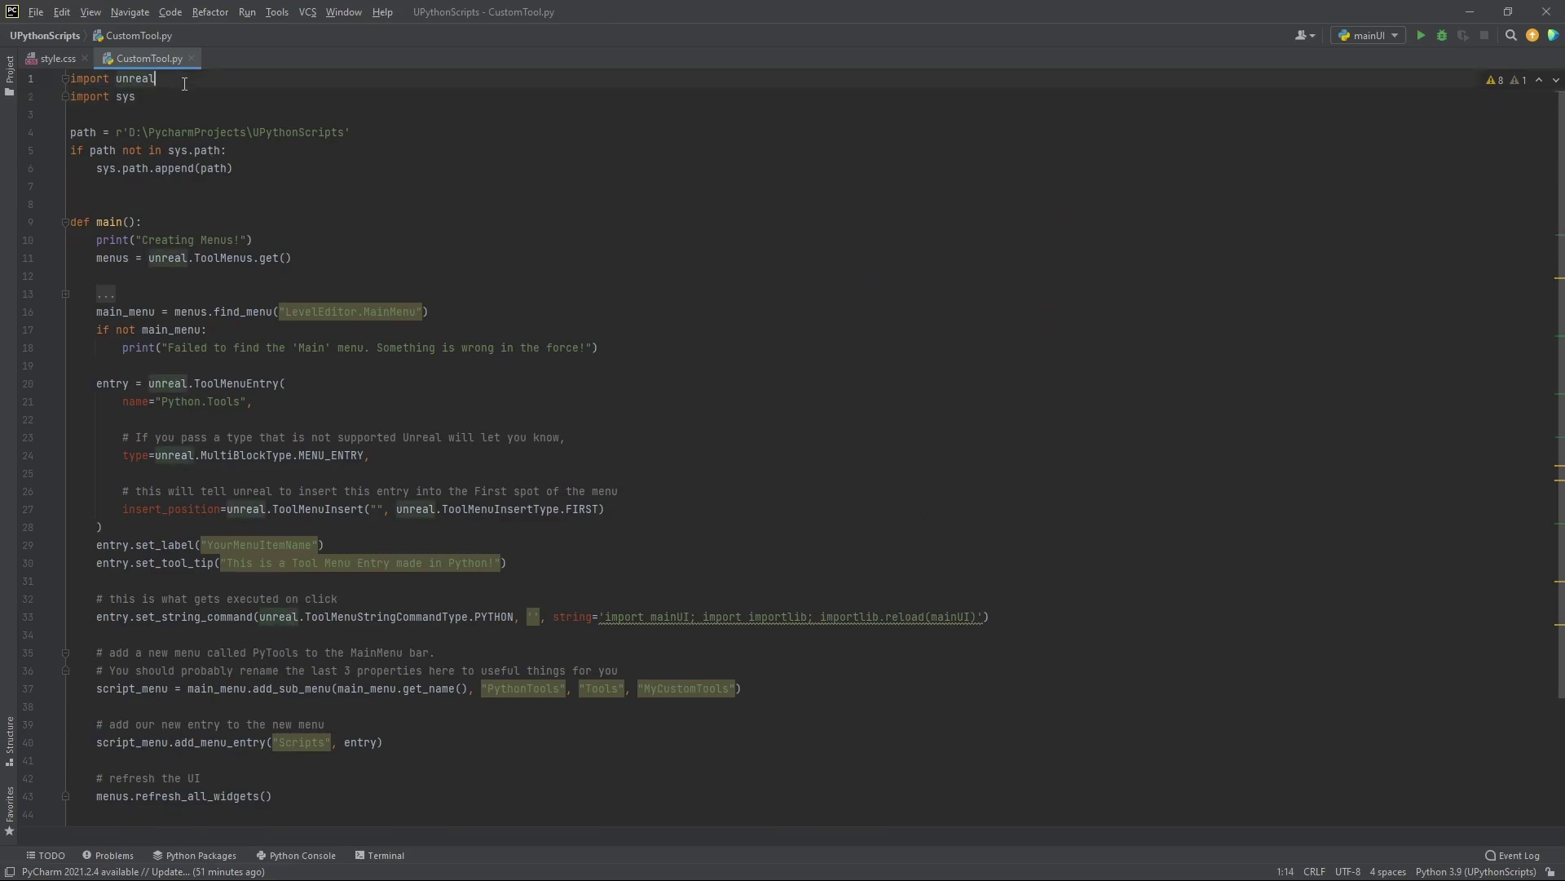
{"action": "left_click", "coordinate": [146, 98]}
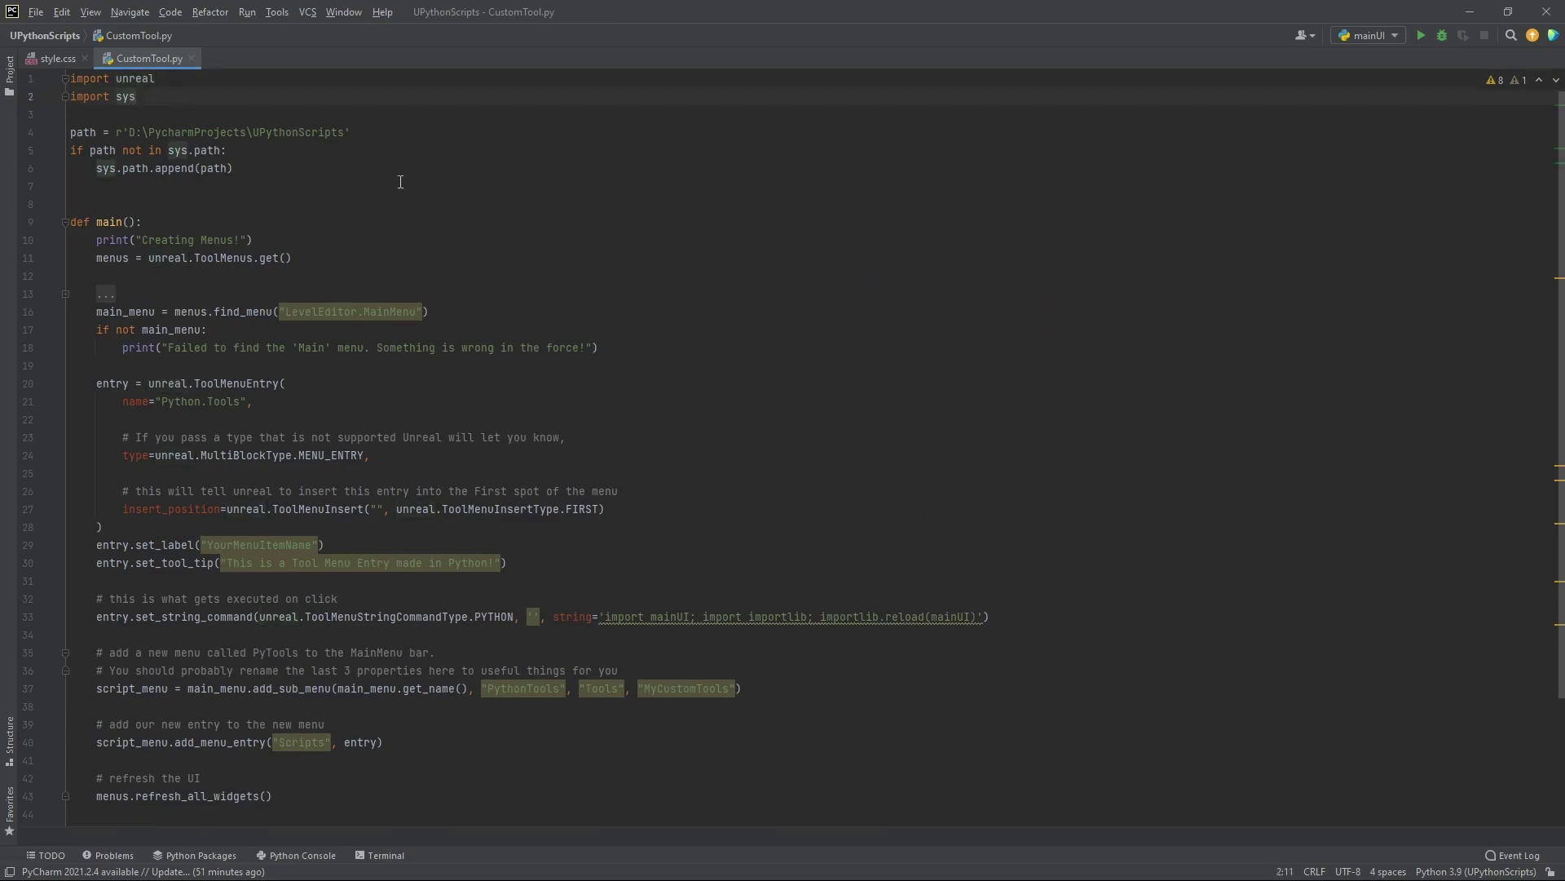
{"action": "left_click_drag", "start_coordinate": [400, 181], "coordinate": [375, 144]}
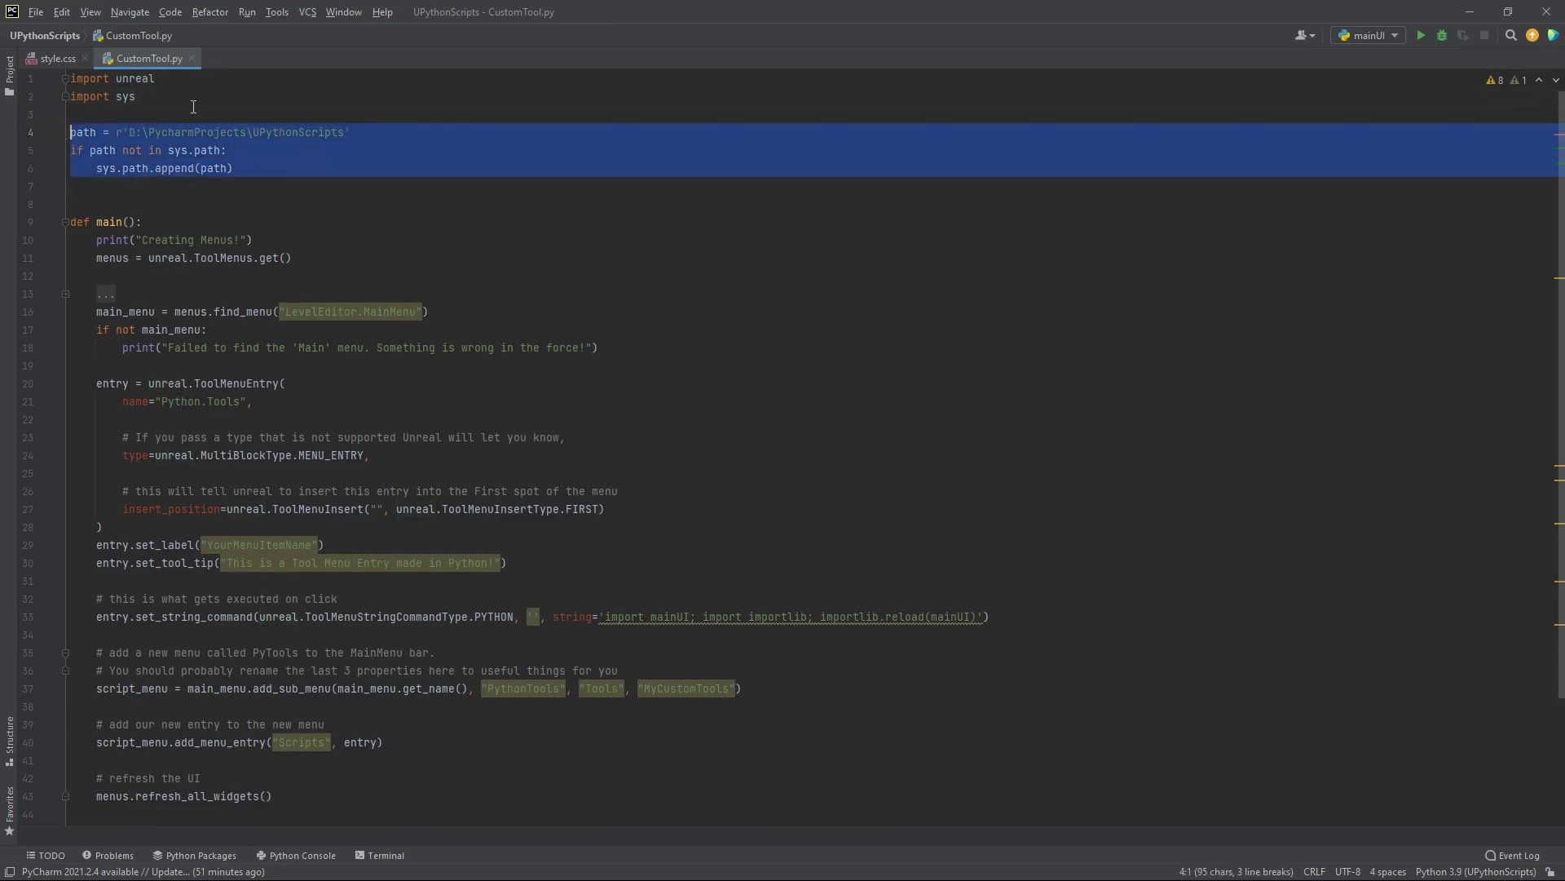
{"action": "left_click", "coordinate": [375, 144]}
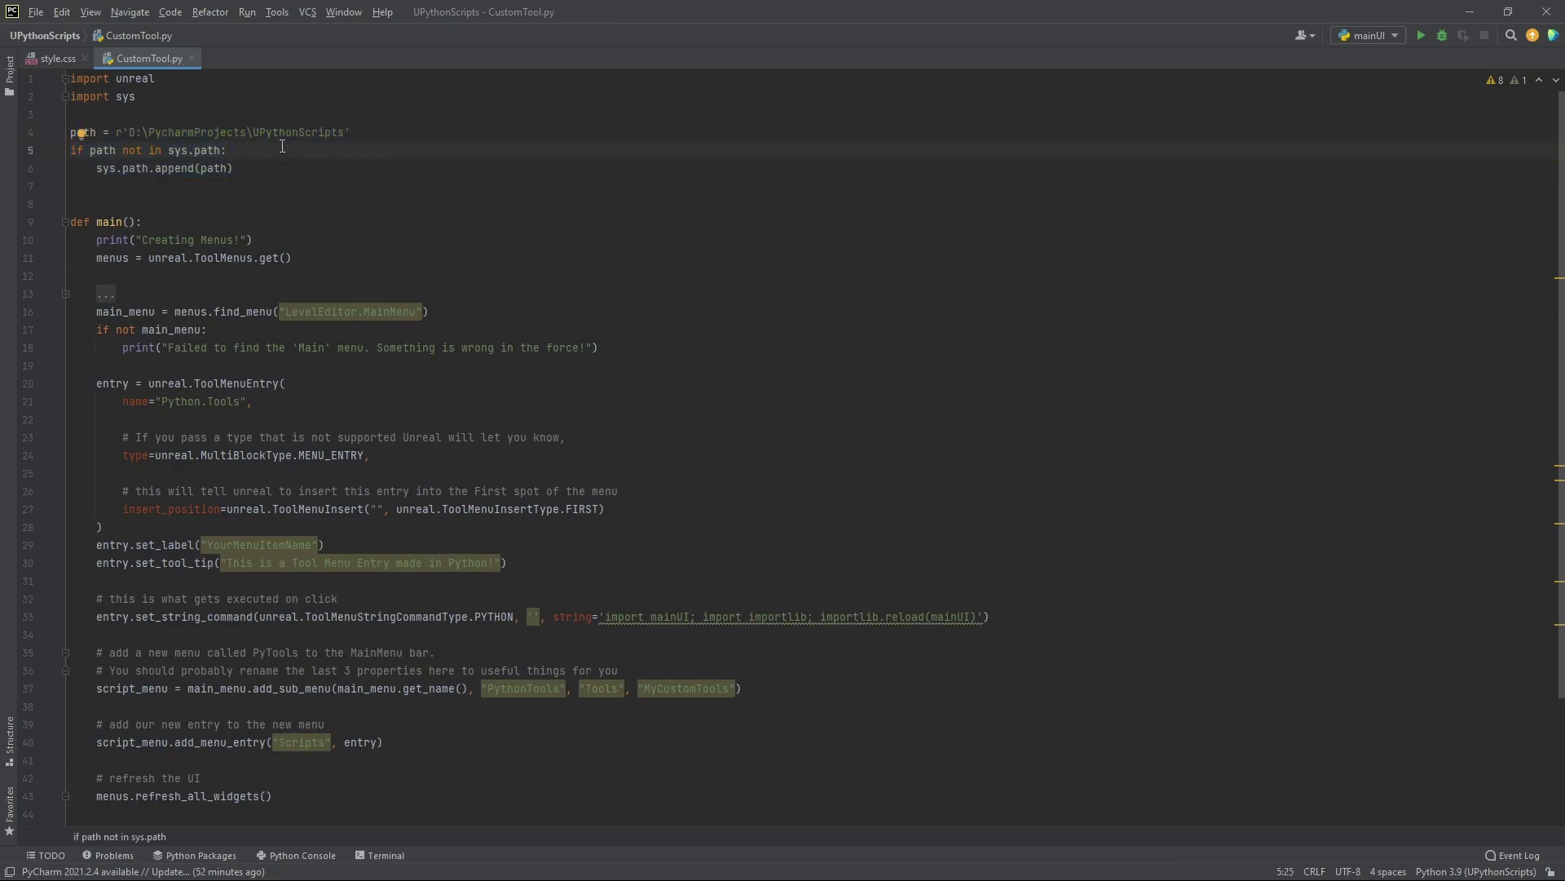
Step: Show the UPythonScripts project tree beside CustomTool.py and review the path and Creating Menus lines
{"action": "left_click", "coordinate": [10, 72]}
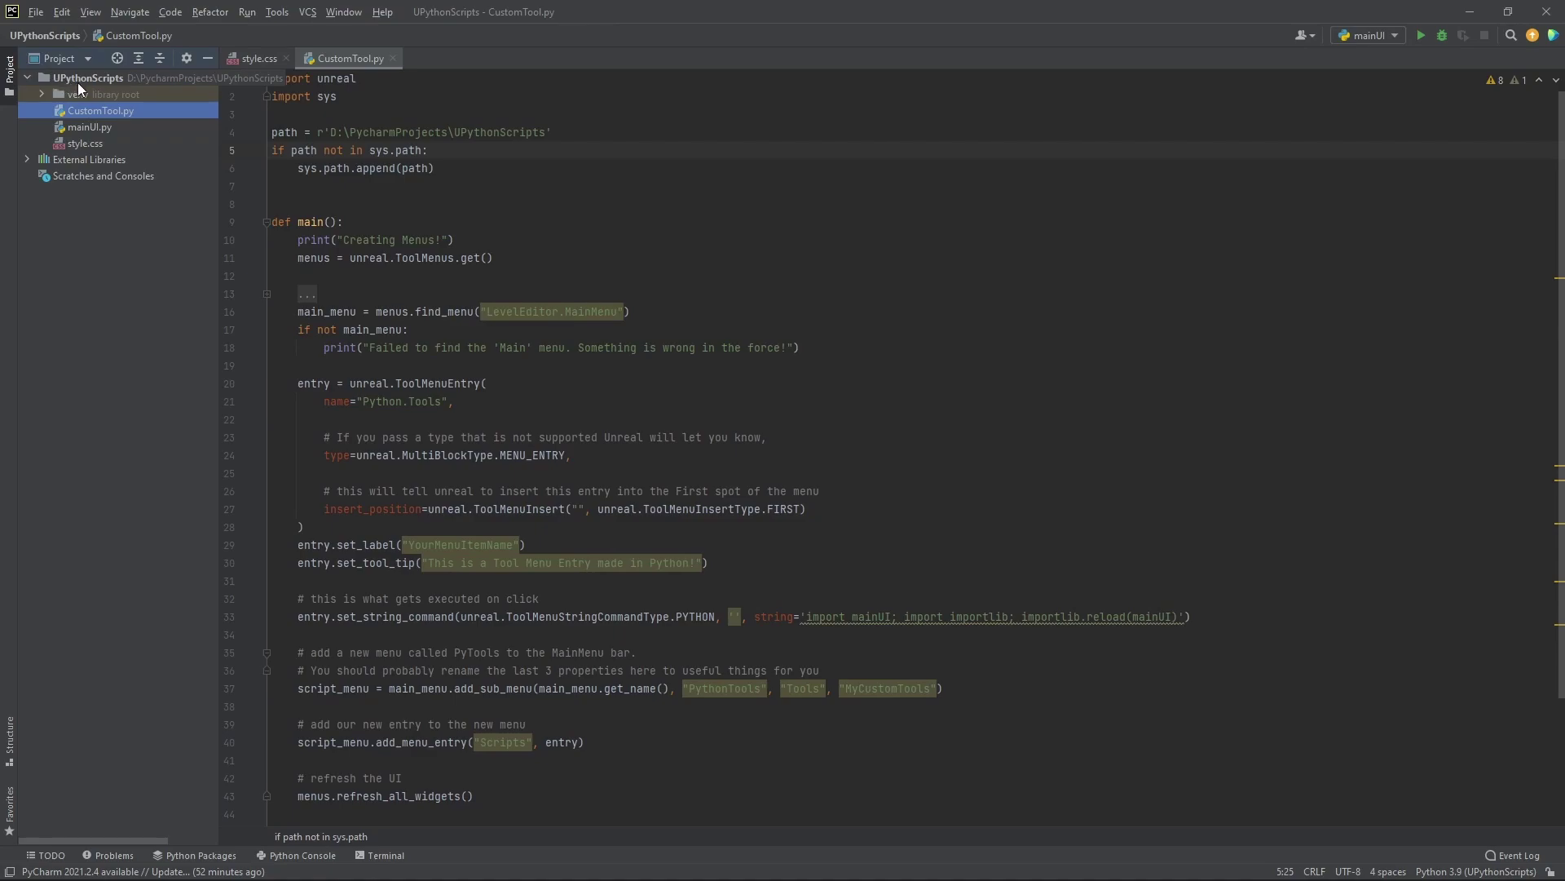
{"action": "left_click", "coordinate": [600, 133]}
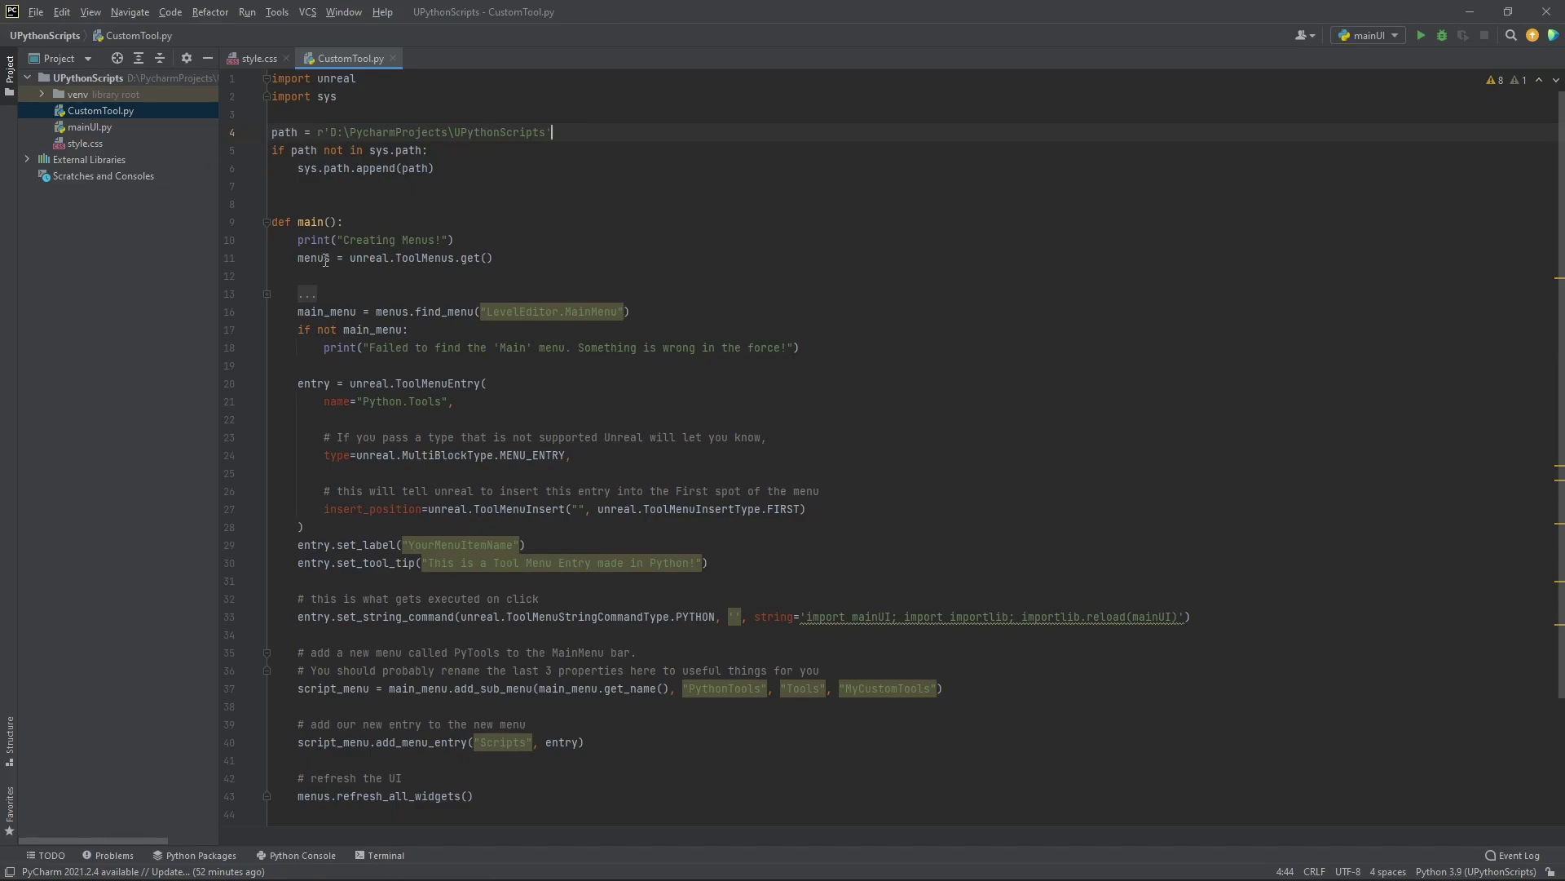
{"action": "scroll", "coordinate": [367, 285], "scroll_direction": "down", "scroll_amount": 3}
{"action": "scroll", "coordinate": [718, 375], "scroll_direction": "up", "scroll_amount": 3}
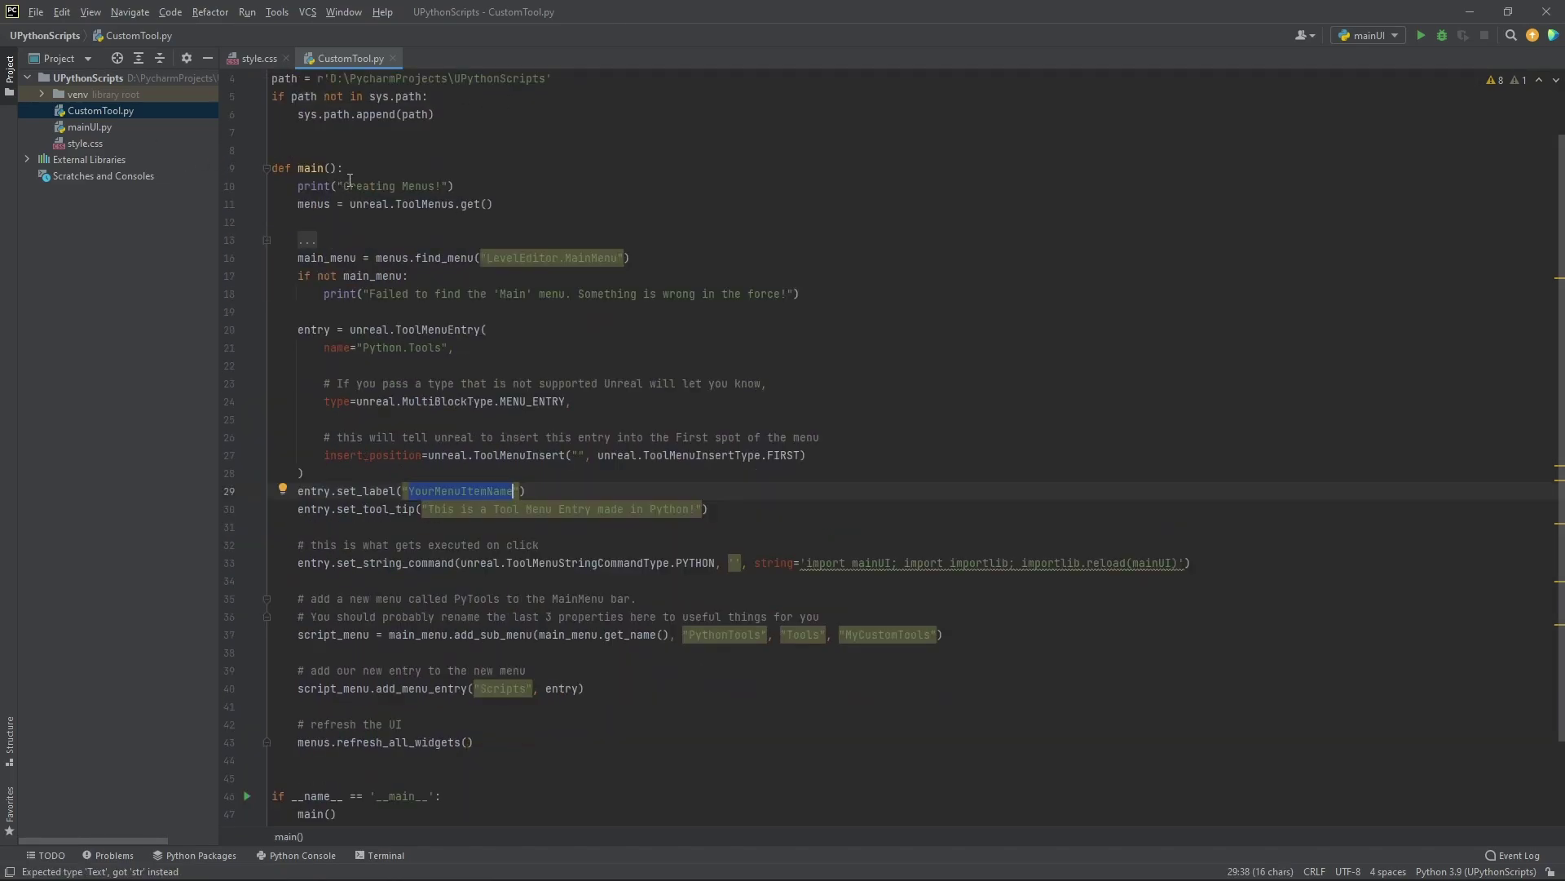
{"action": "left_click", "coordinate": [350, 183]}
{"action": "key", "text": "End"}
{"action": "scroll", "coordinate": [413, 207], "scroll_direction": "up", "scroll_amount": 1}
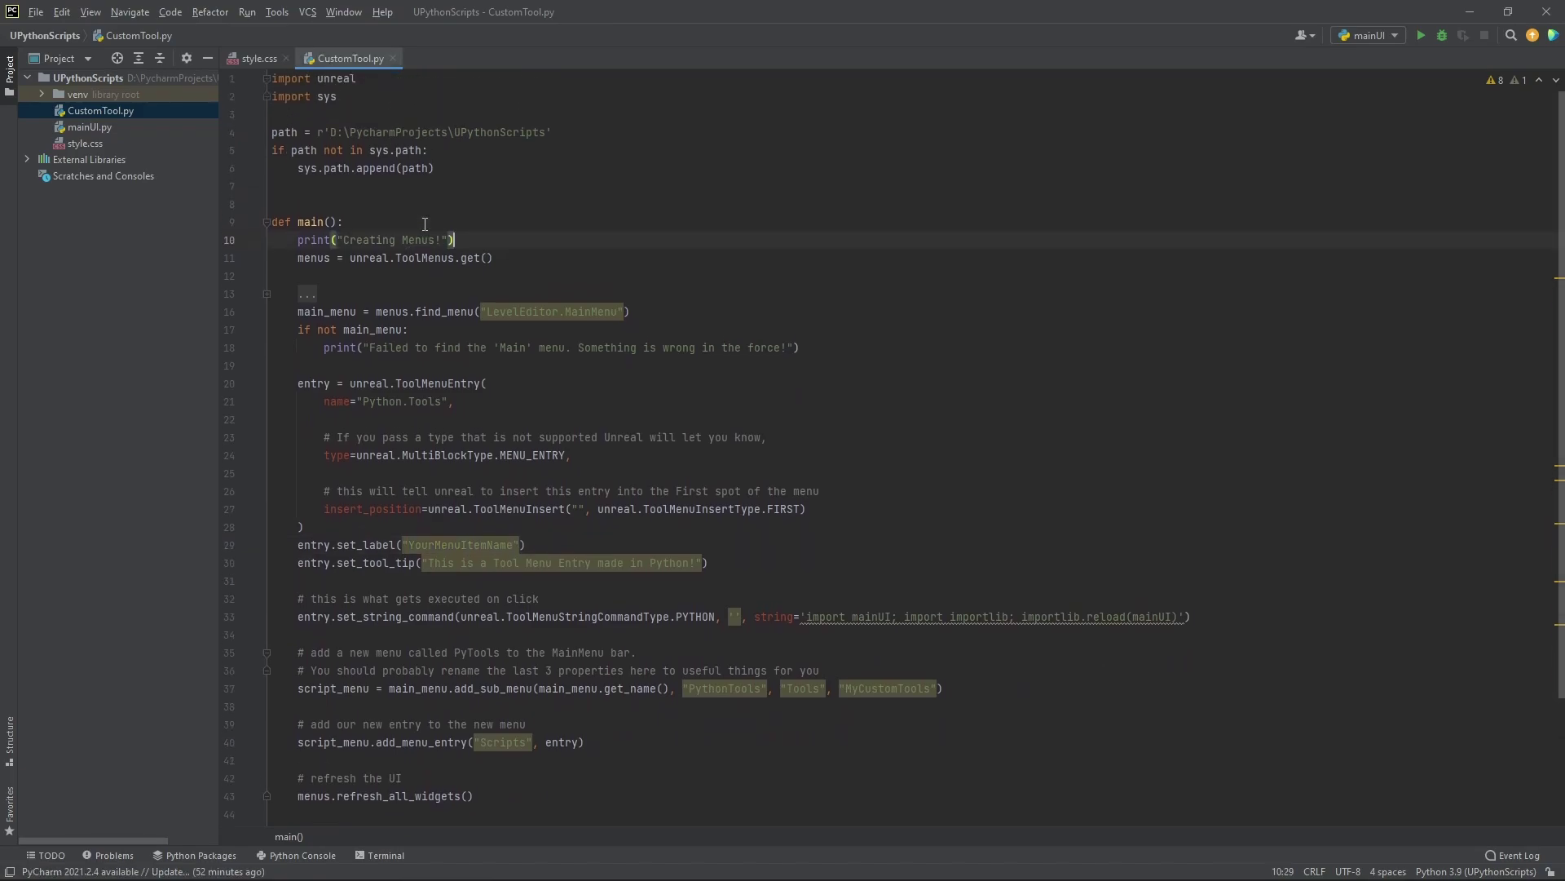